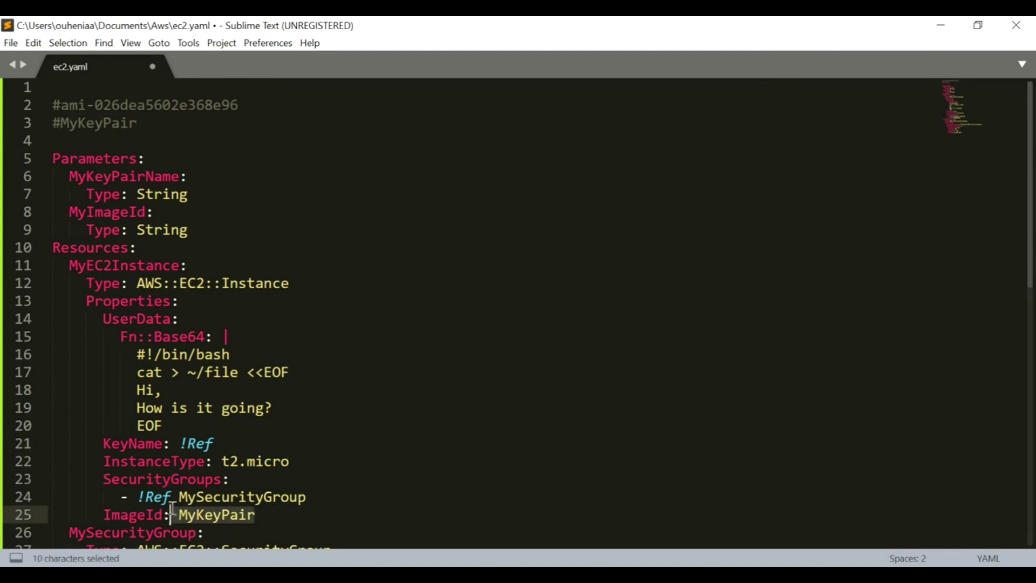
- Replace the ImageId value with a !Ref tag and complete the KeyName reference as !Ref MyKeyPairName
text(!Ref)
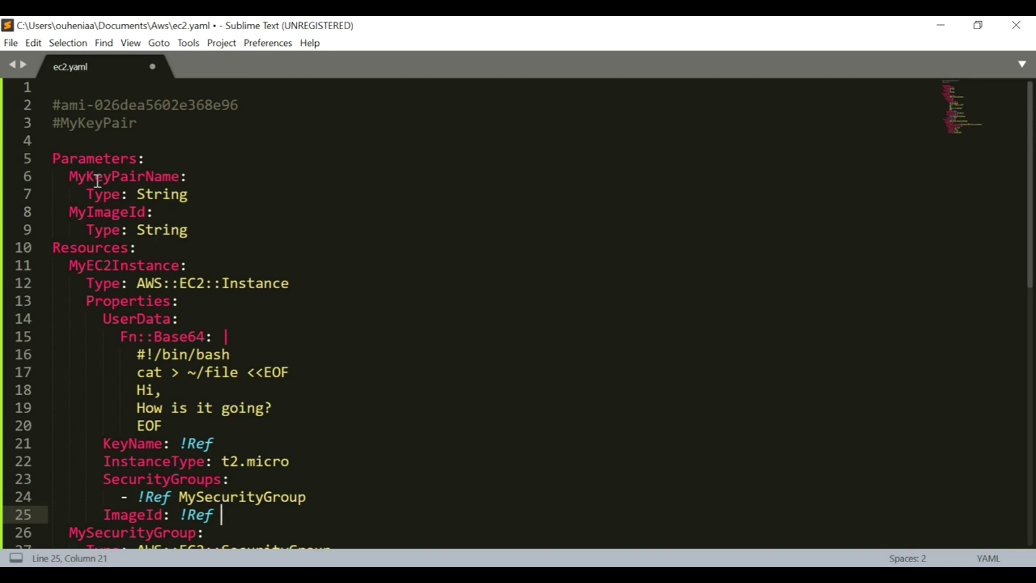
drag(72, 177, 181, 178)
key(ctrl+c)
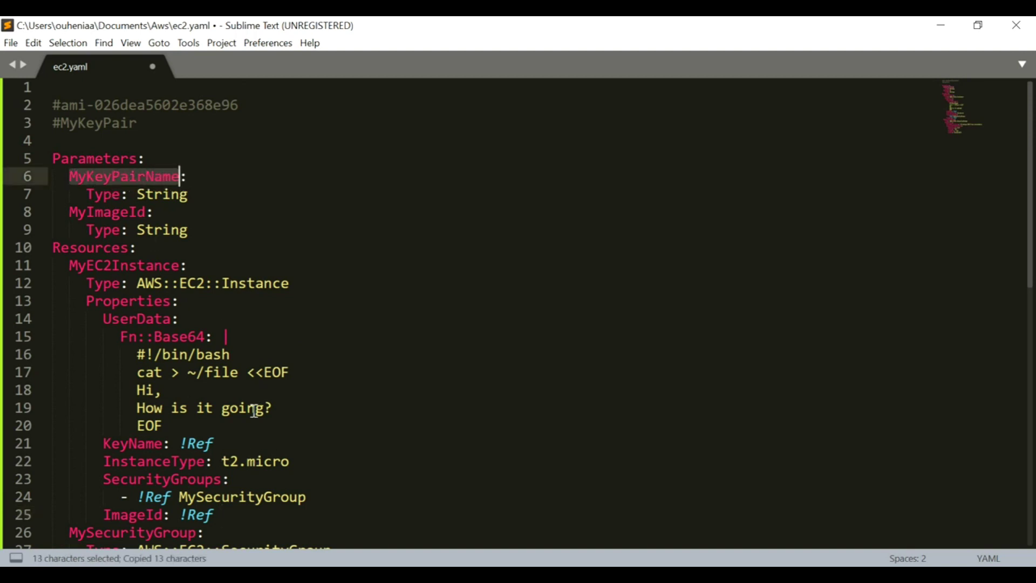
click(235, 444)
key(ctrl+v)
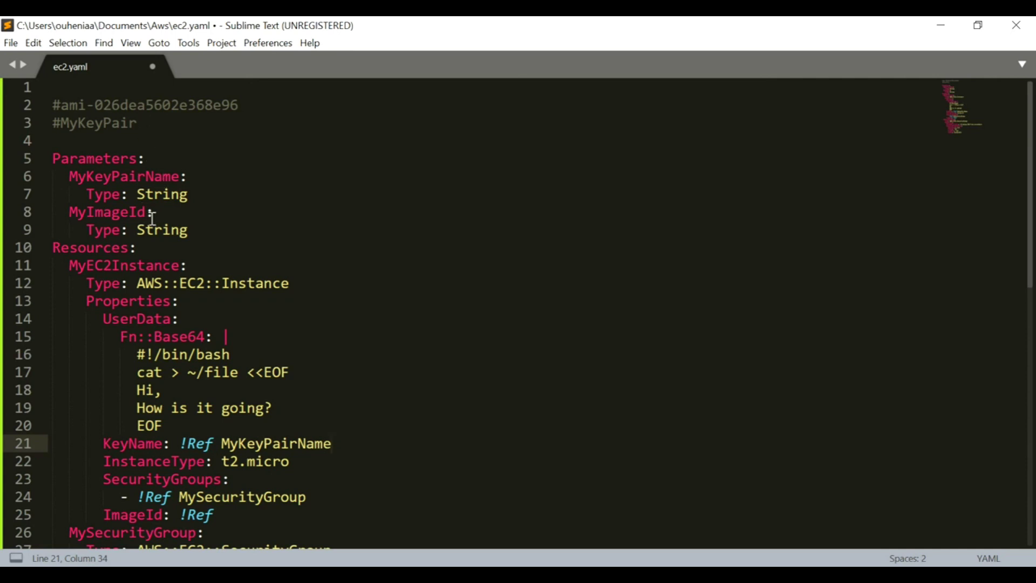
- Complete the EC2 instance's ImageId reference as !Ref MyImageId by copying the parameter name
drag(146, 211, 69, 211)
key(ctrl+c)
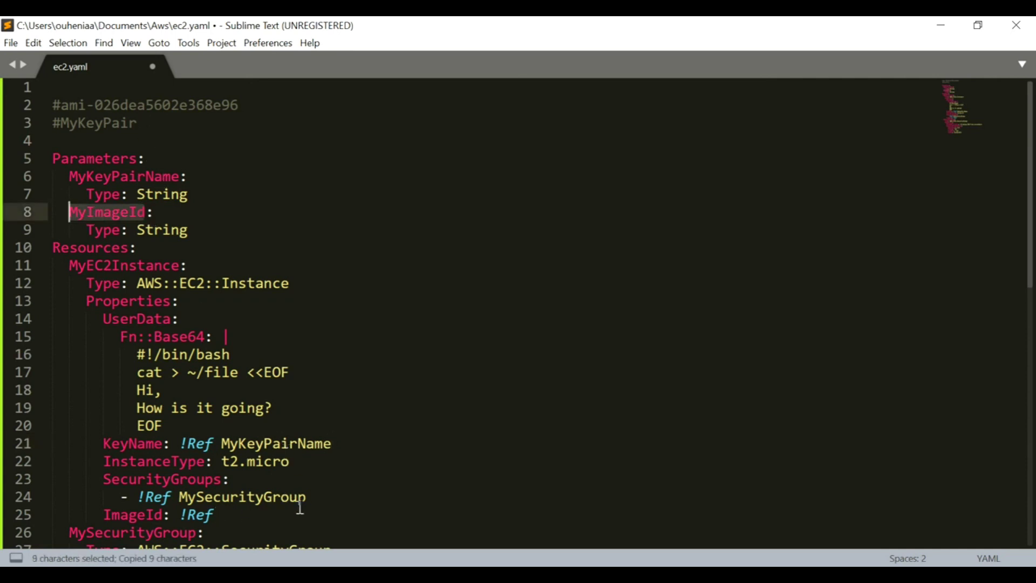
click(231, 516)
key(ctrl+v)
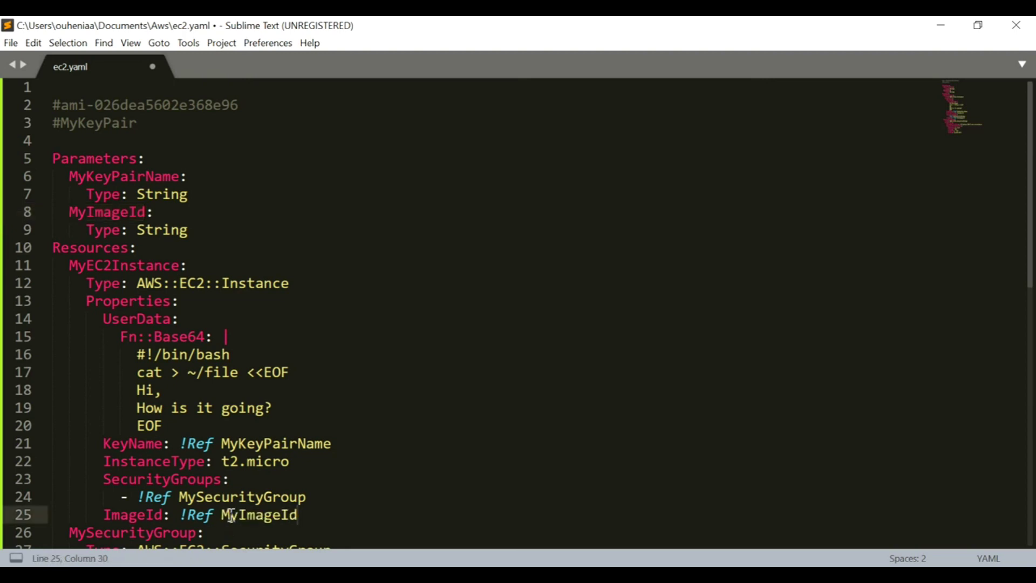
scroll(1030, 214, down, 5)
scroll(1030, 214, up, 4)
scroll(517, 316, up, 1)
click(351, 304)
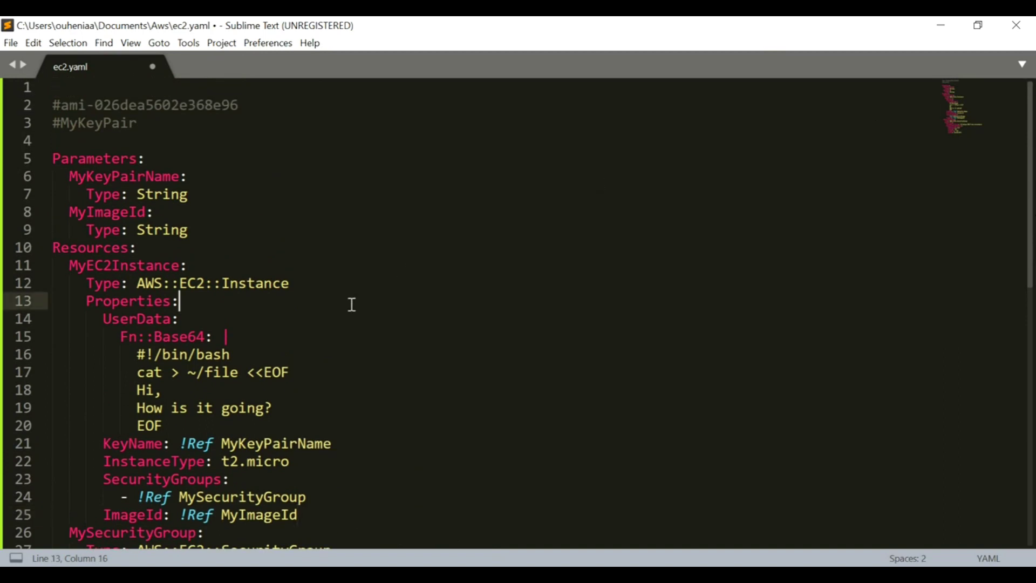
- Delete the blank line above the Parameters section and save the ec2.yaml template
click(123, 140)
key(Delete)
key(Down)
key(Down)
key(Down)
key(Down)
key(Down)
key(Down)
key(Down)
key(Down)
key(Down)
key(Down)
key(Down)
key(Down)
key(Down)
key(Down)
key(Down)
key(Down)
key(Down)
key(Down)
key(Down)
key(Down)
key(Down)
key(Down)
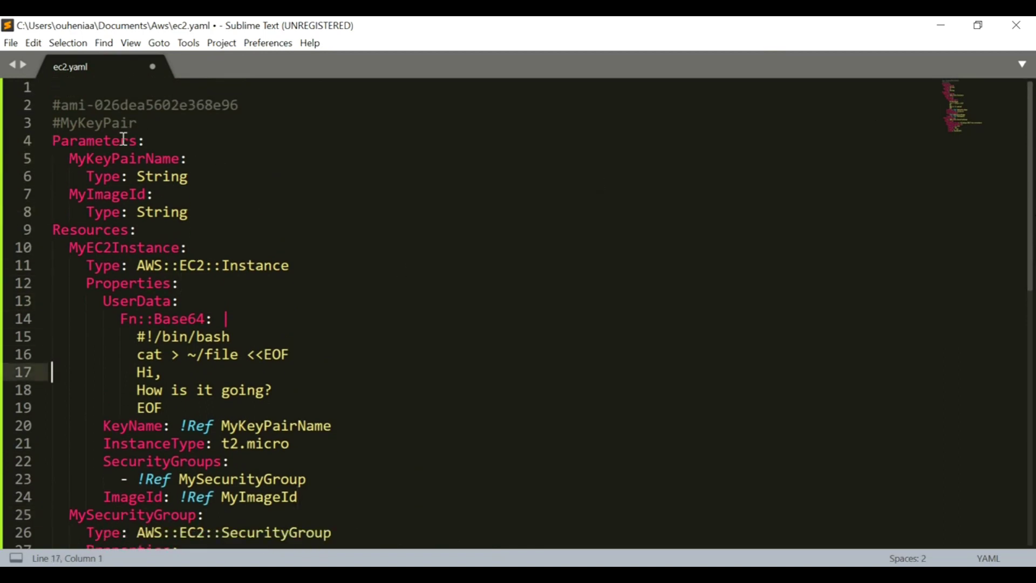
click(123, 132)
key(ctrl+s)
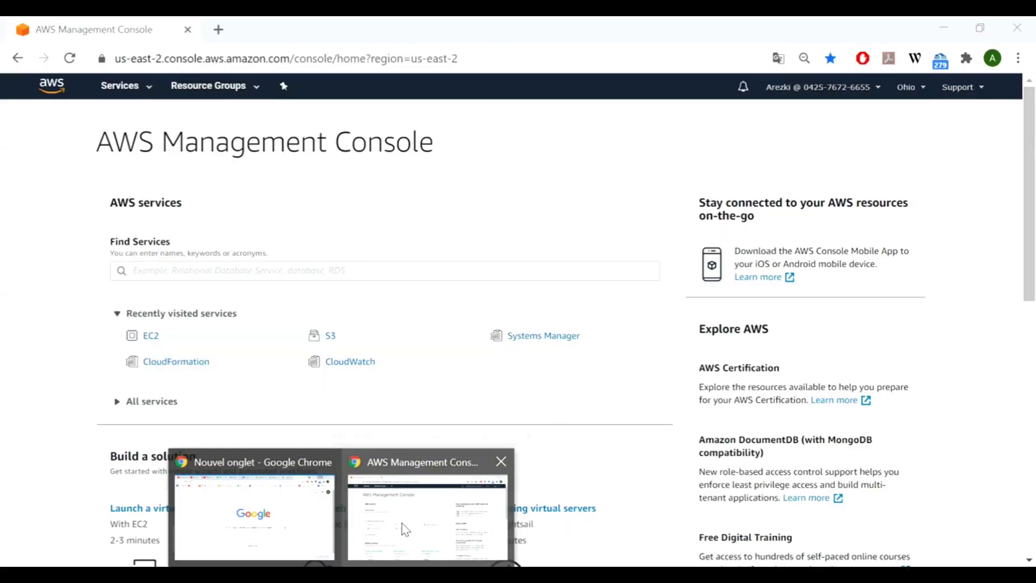
- Switch to the AWS Management Console in Chrome, open CloudFormation and start creating a new stack
click(406, 530)
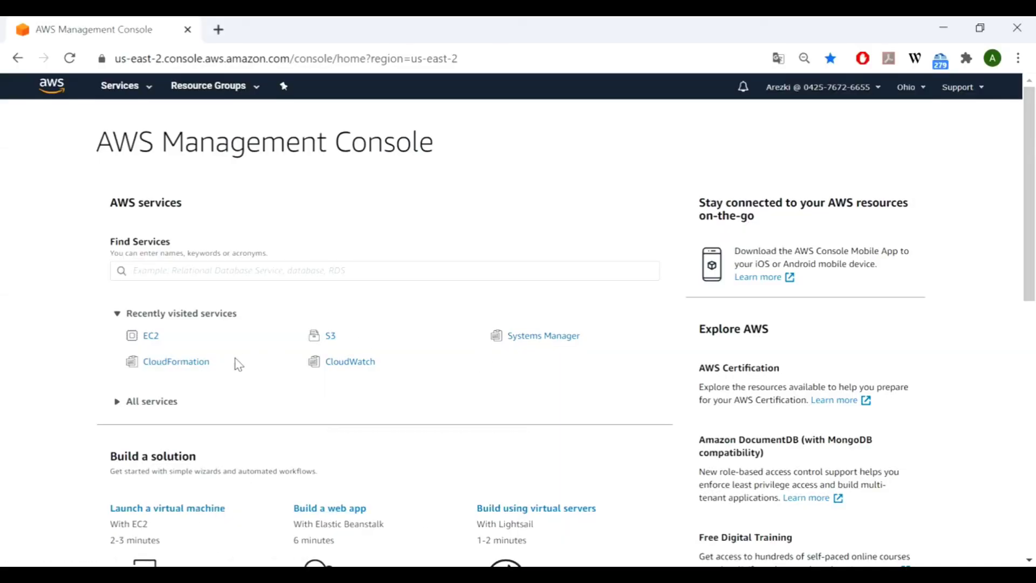
click(195, 368)
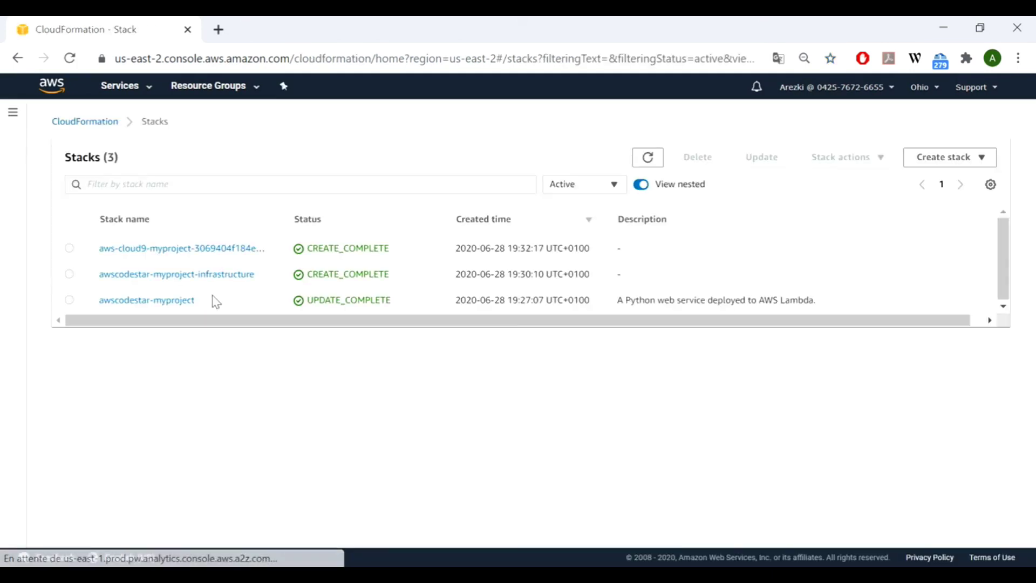
click(98, 124)
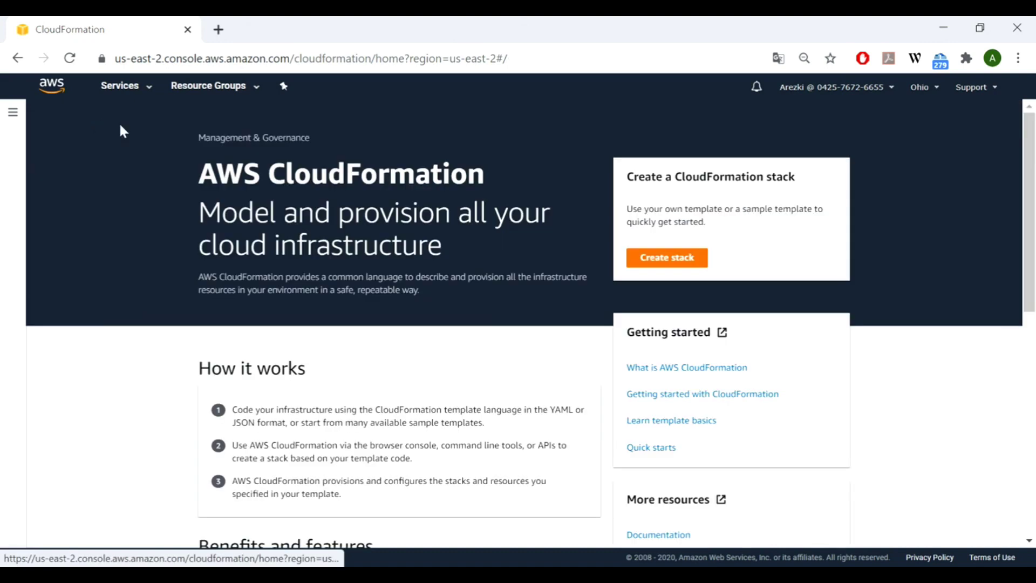
click(673, 259)
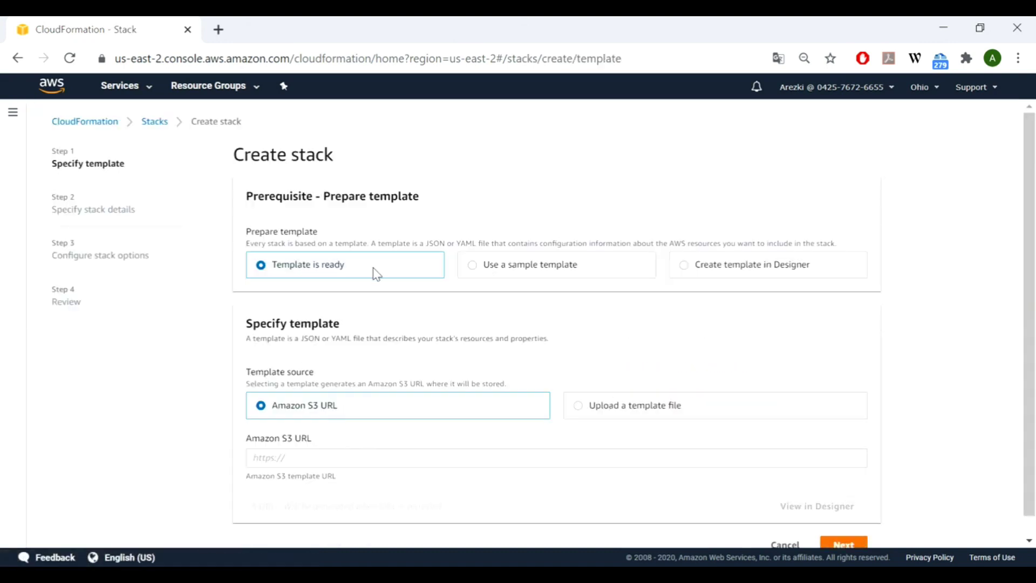
- Set the template source to an uploaded template file and choose ec2.yaml from the Aws folder
click(615, 407)
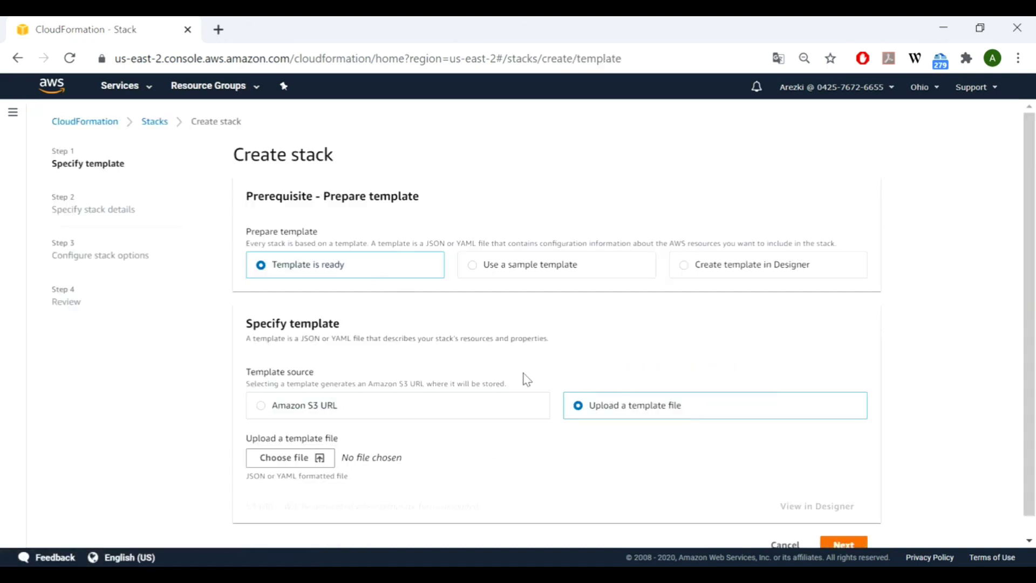
click(282, 463)
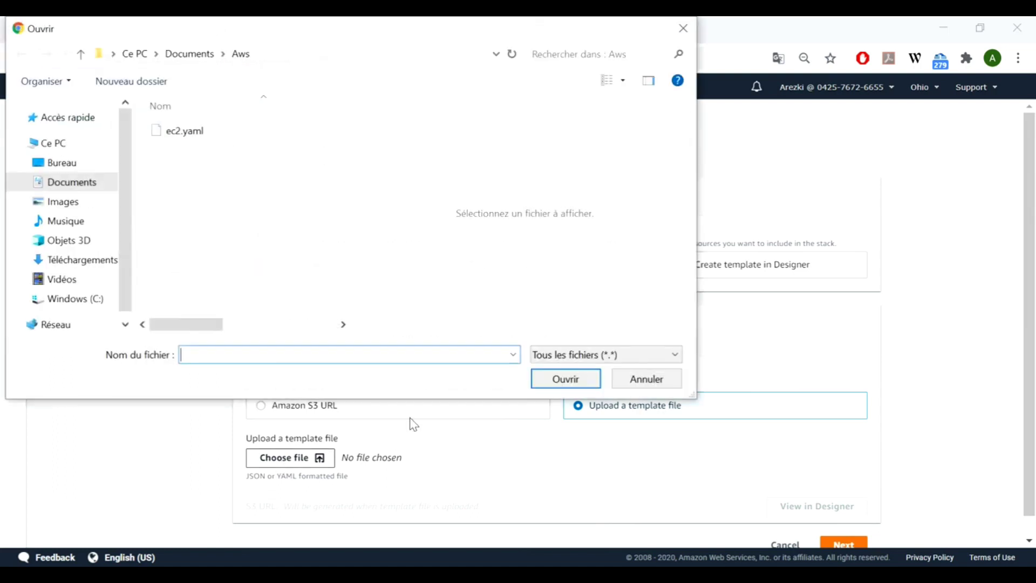
click(190, 132)
click(596, 378)
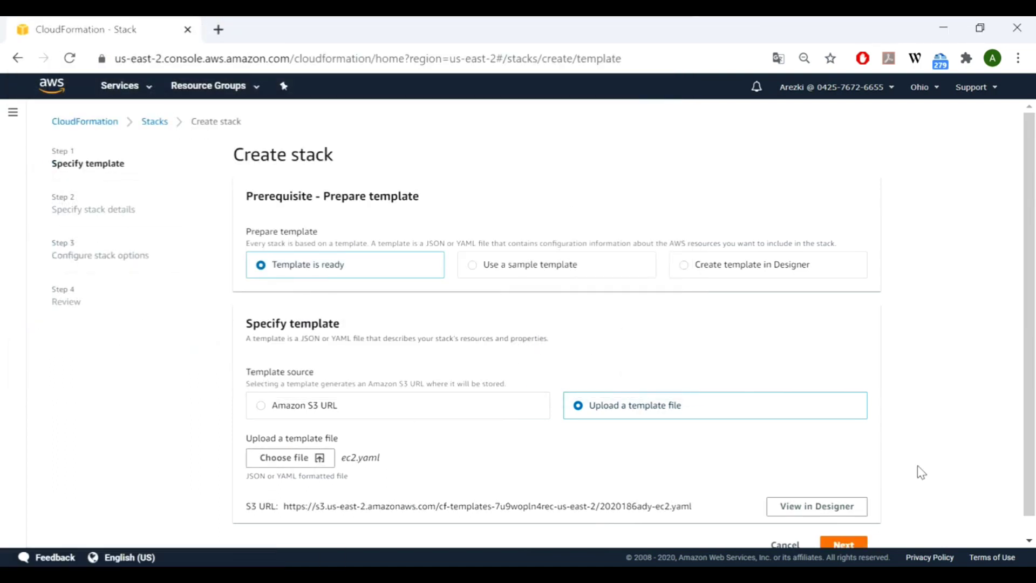
- Open the uploaded template in CloudFormation Designer in a new browser tab
right_click(821, 512)
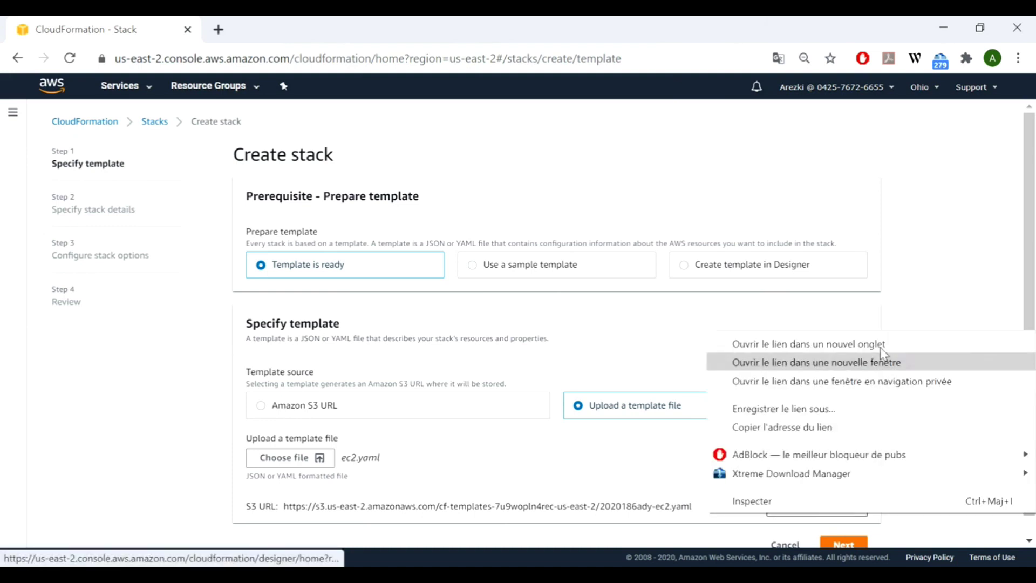
click(854, 344)
- Continue to the stack details and name the stack MyStack
scroll(1035, 412, down, 1)
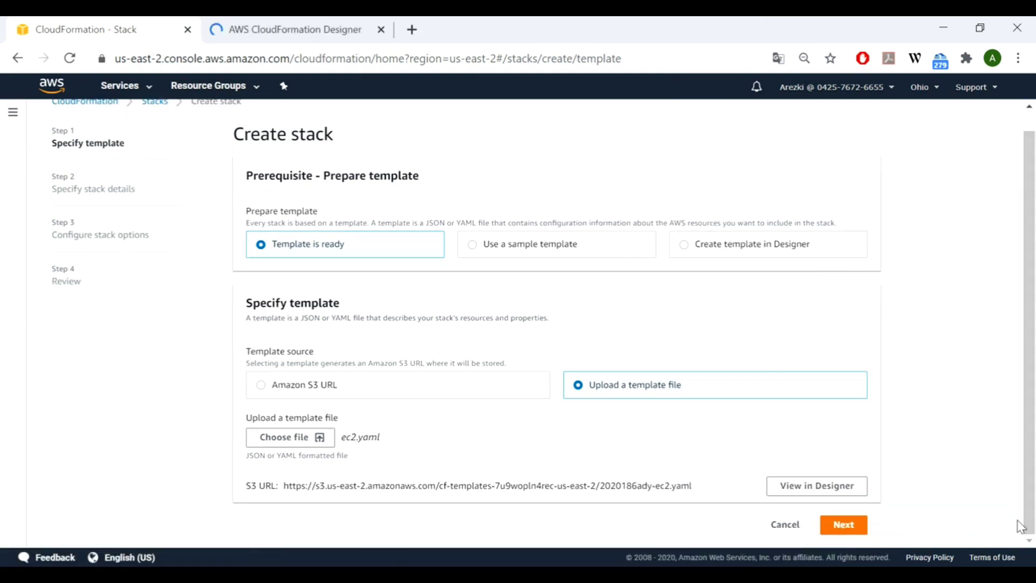
click(838, 529)
click(278, 249)
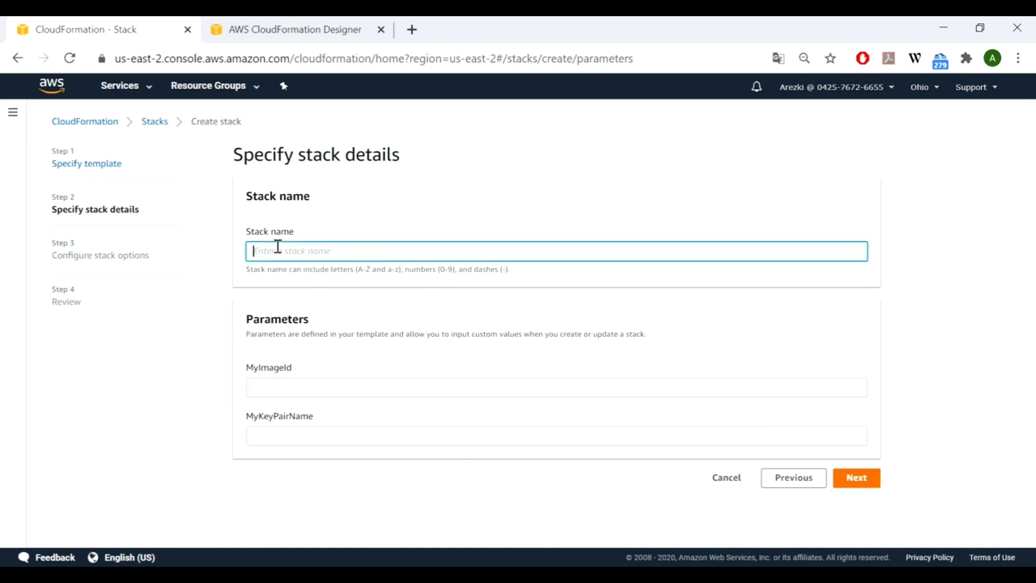
text(MyStack)
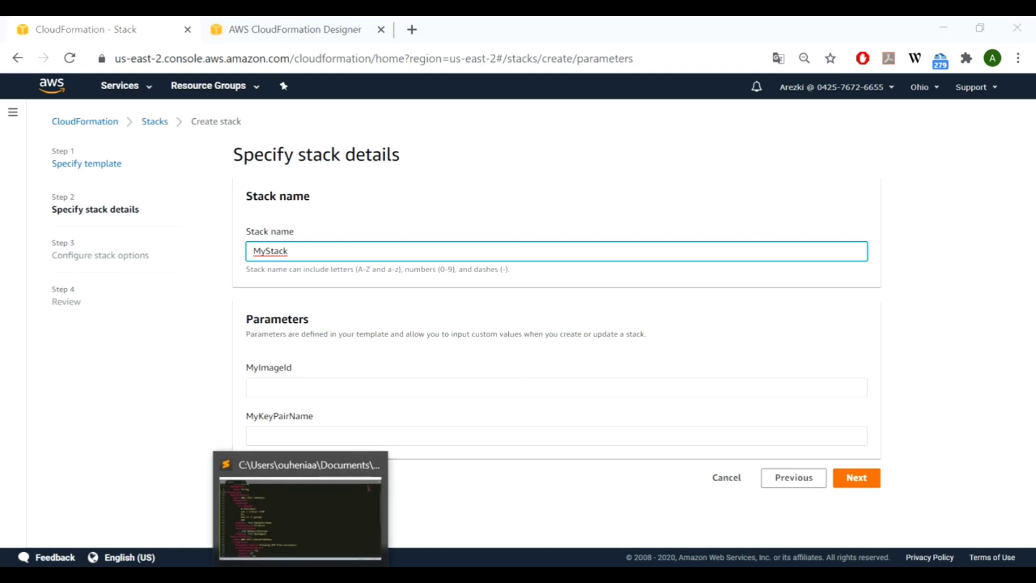
- Copy the AMI ID ami-026dea5602e368e96 from the template comment in Sublime Text into the stack's MyImageId parameter
click(302, 507)
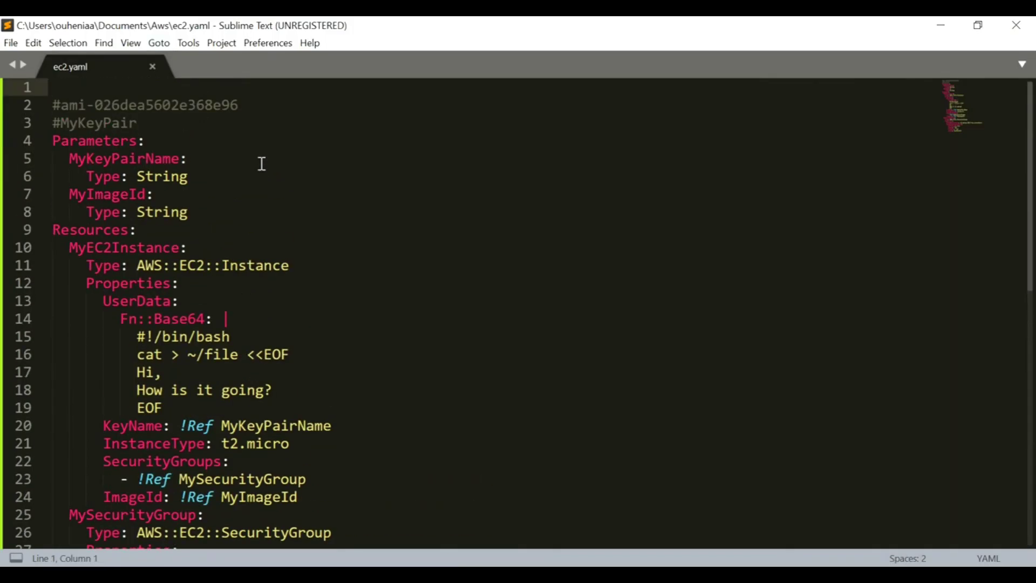
drag(238, 105, 60, 105)
key(ctrl+c)
click(343, 574)
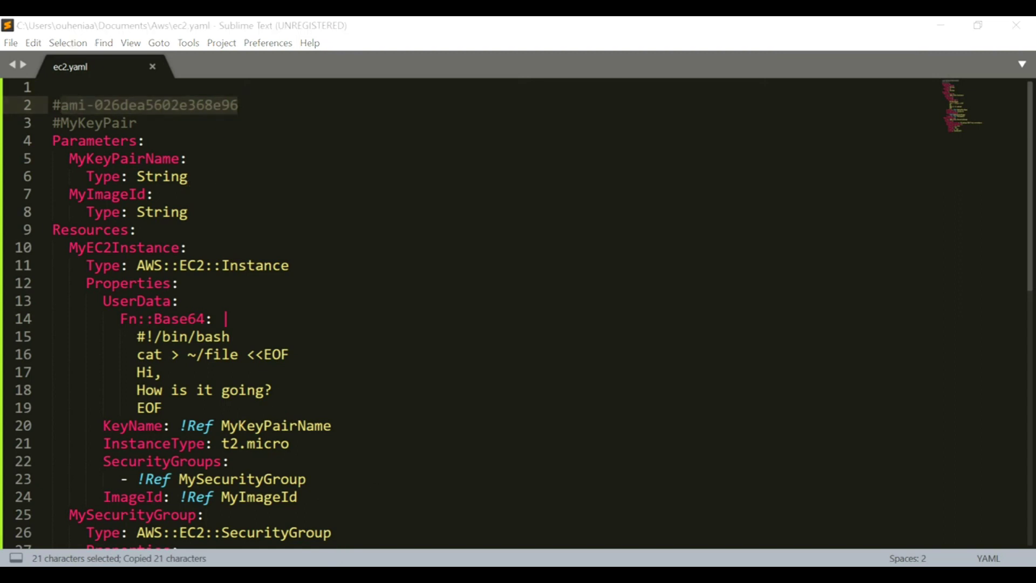
click(427, 507)
click(301, 383)
key(ctrl+v)
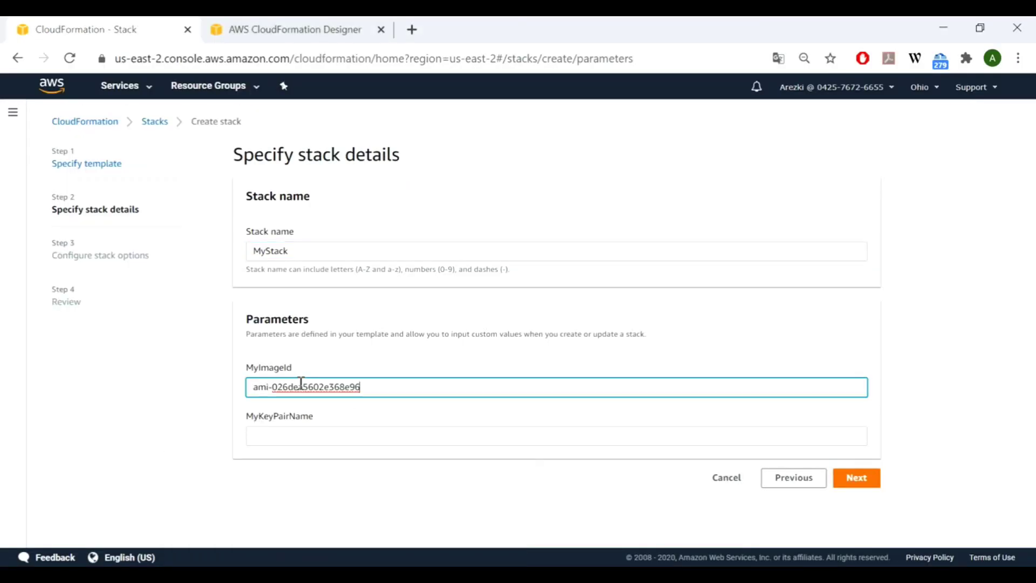
- Copy MyKeyPair from the template comment in Sublime Text into the stack's MyKeyPairName parameter
key(alt+Tab)
drag(137, 122, 61, 122)
key(ctrl+c)
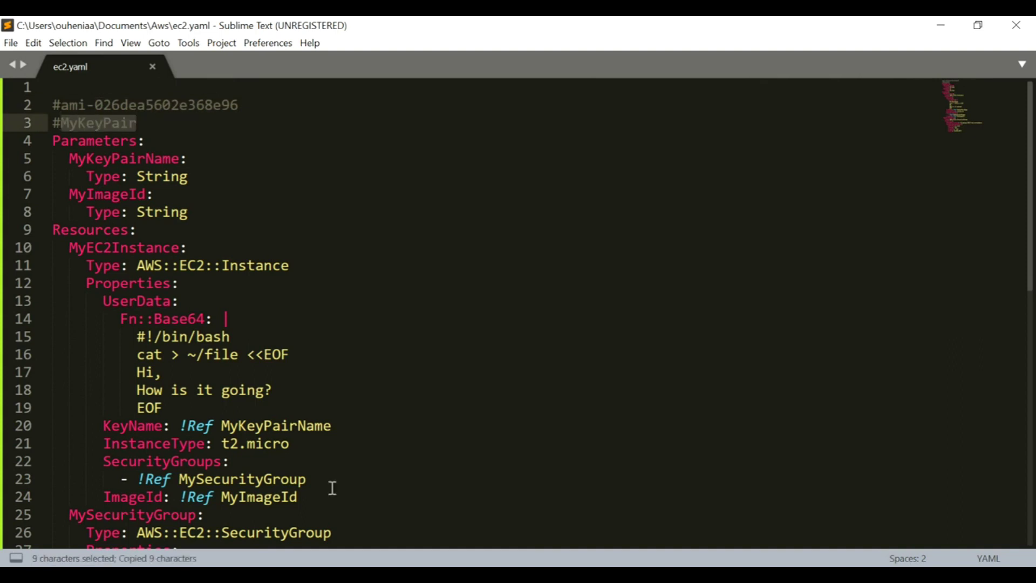
mouse_move(344, 575)
click(405, 518)
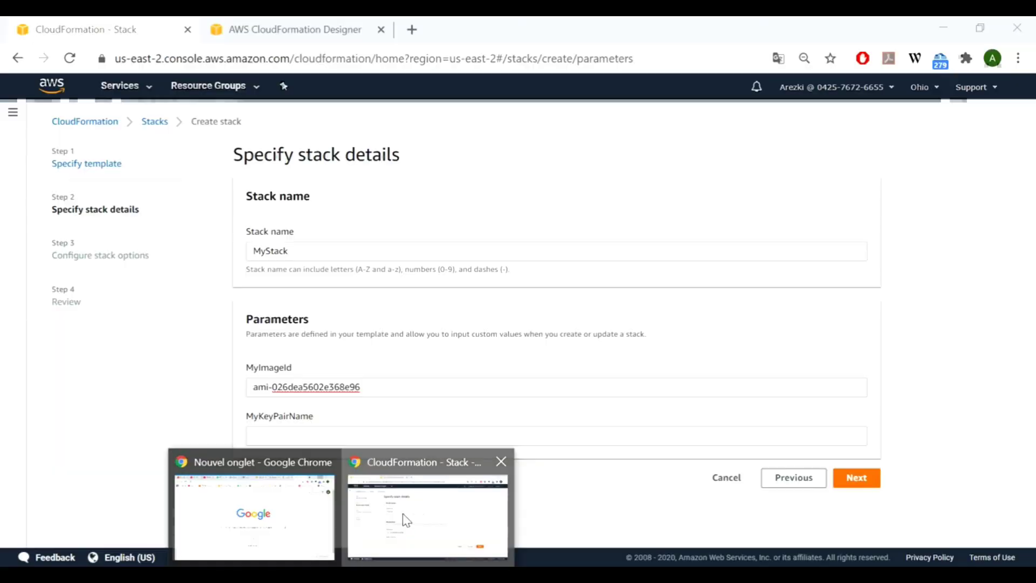
click(341, 437)
key(ctrl+v)
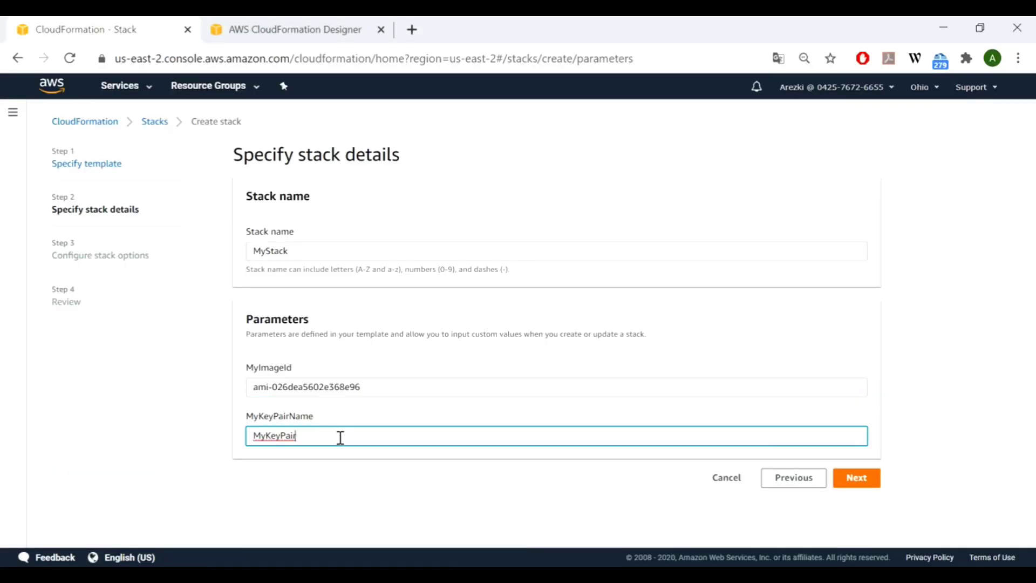
- Continue to the stack options, add a tag with key Description and value EC2, and proceed to the review
click(856, 478)
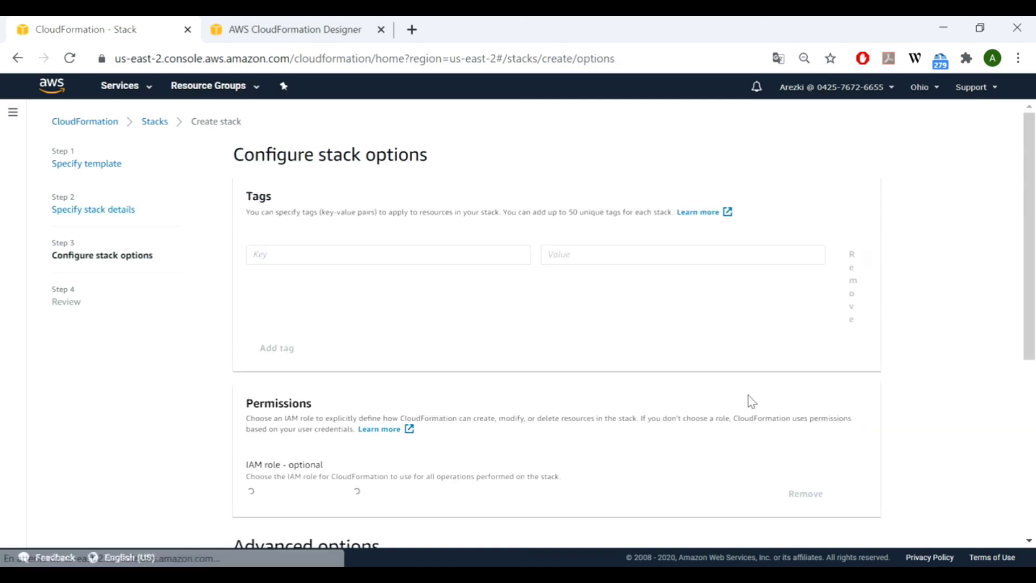
click(351, 255)
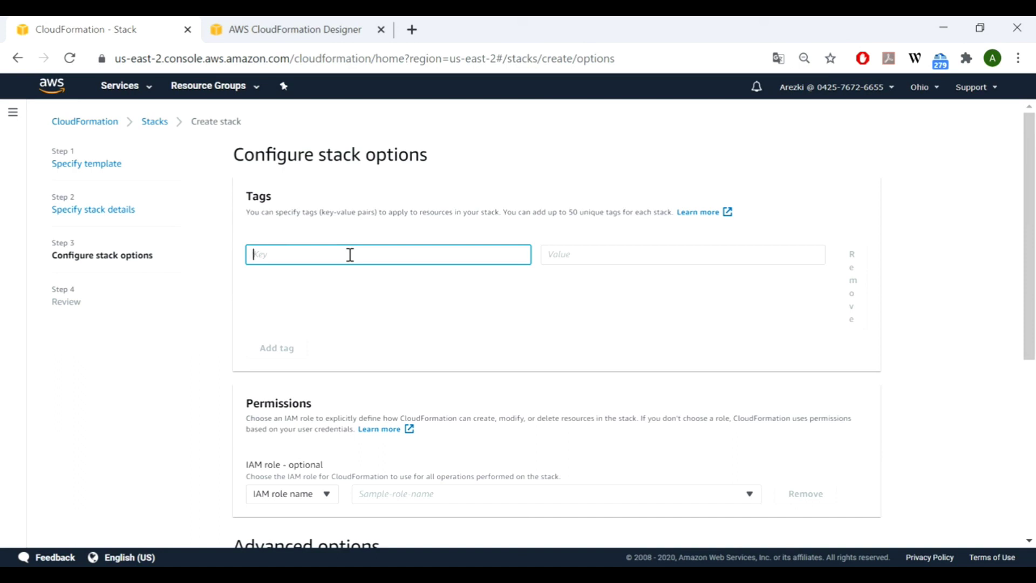
text(Description)
key(Tab)
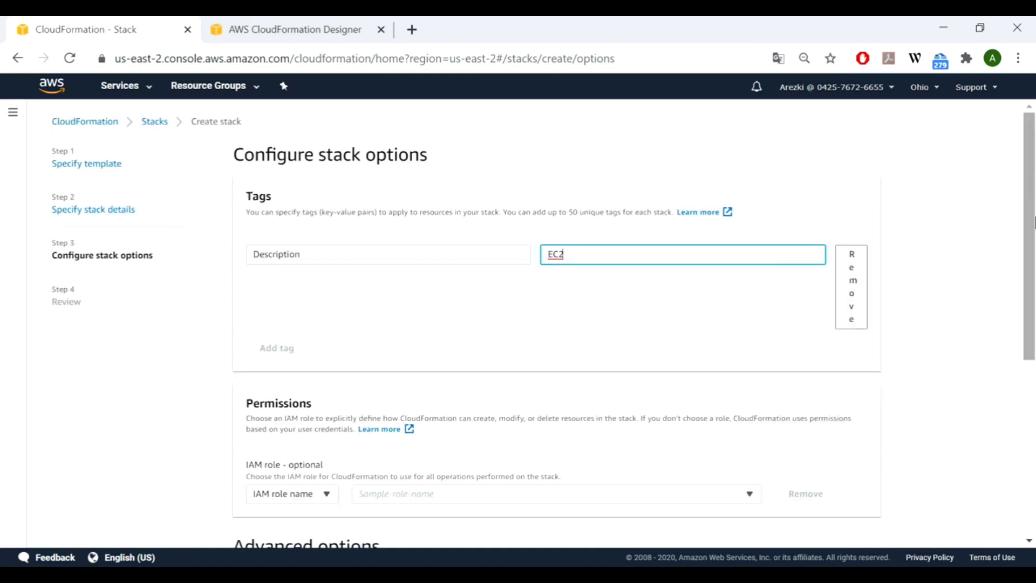
drag(1029, 242, 1030, 418)
click(877, 532)
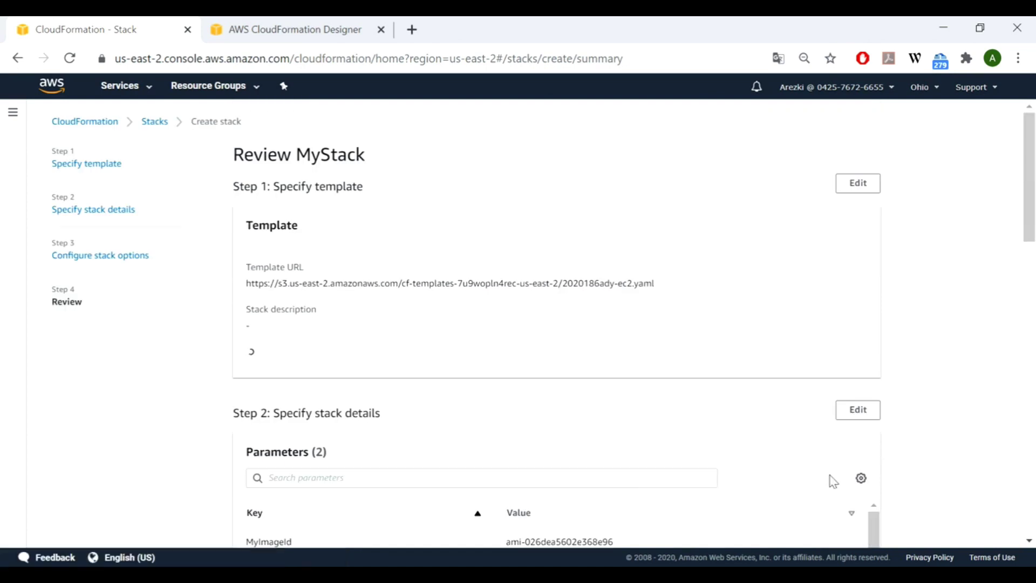
- Go through the MyStack review page to its end and create the stack
scroll(1034, 305, down, 5)
scroll(1034, 305, down, 3)
drag(1031, 302, 1031, 483)
click(834, 534)
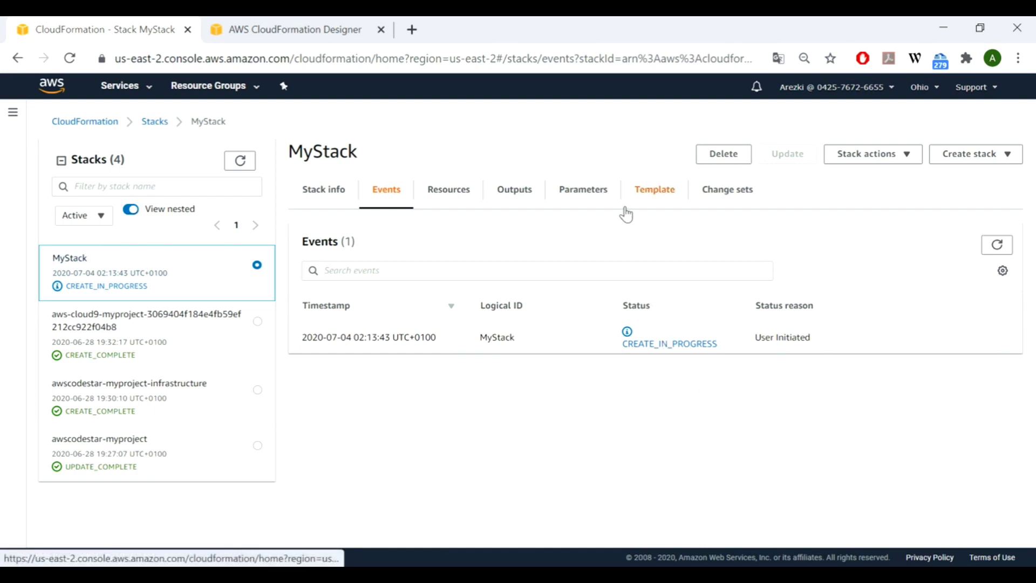
- View the template in the Designer tab, enlarge the code area and convert the template language to JSON
click(296, 30)
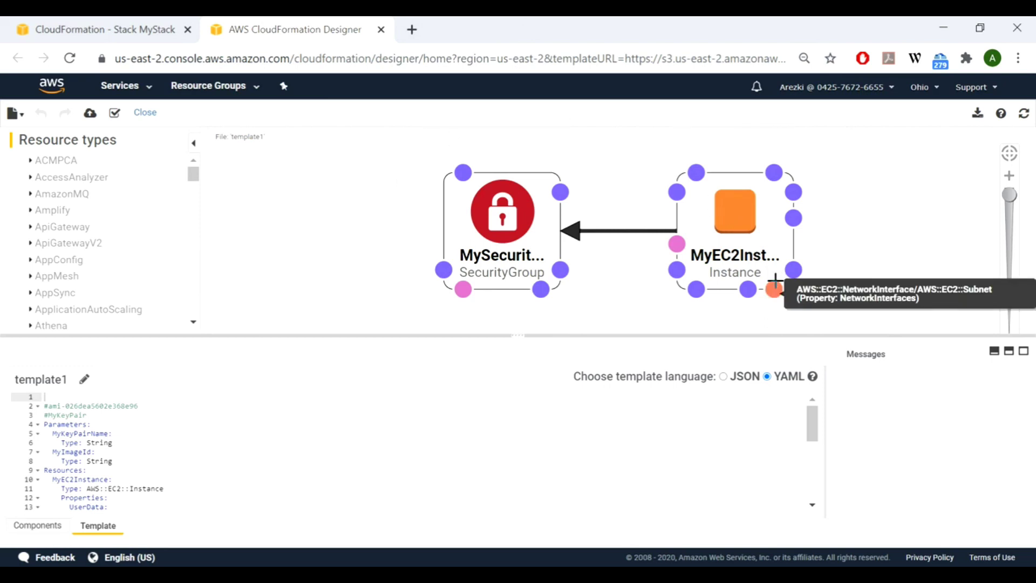
drag(528, 336, 527, 274)
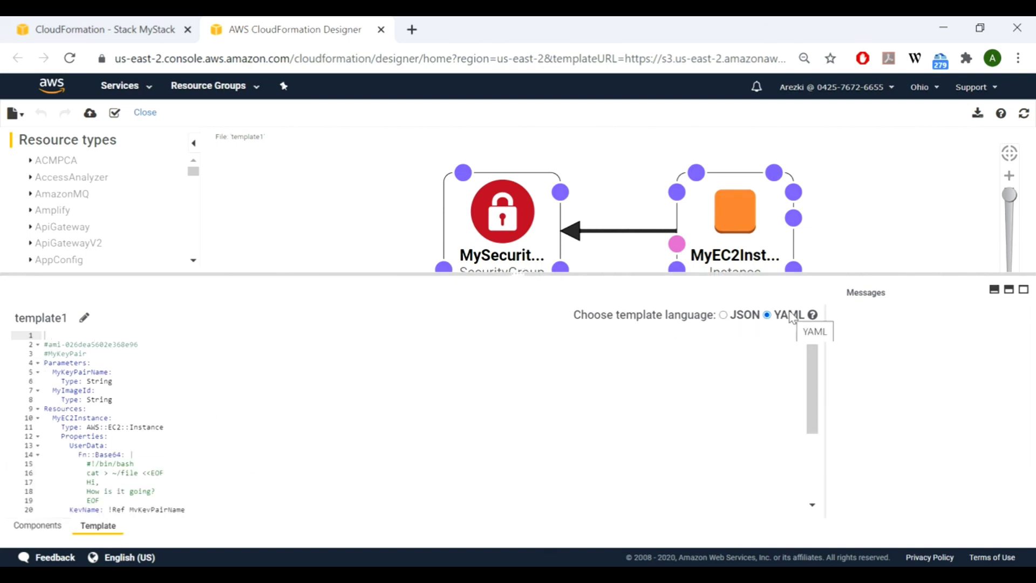
click(746, 316)
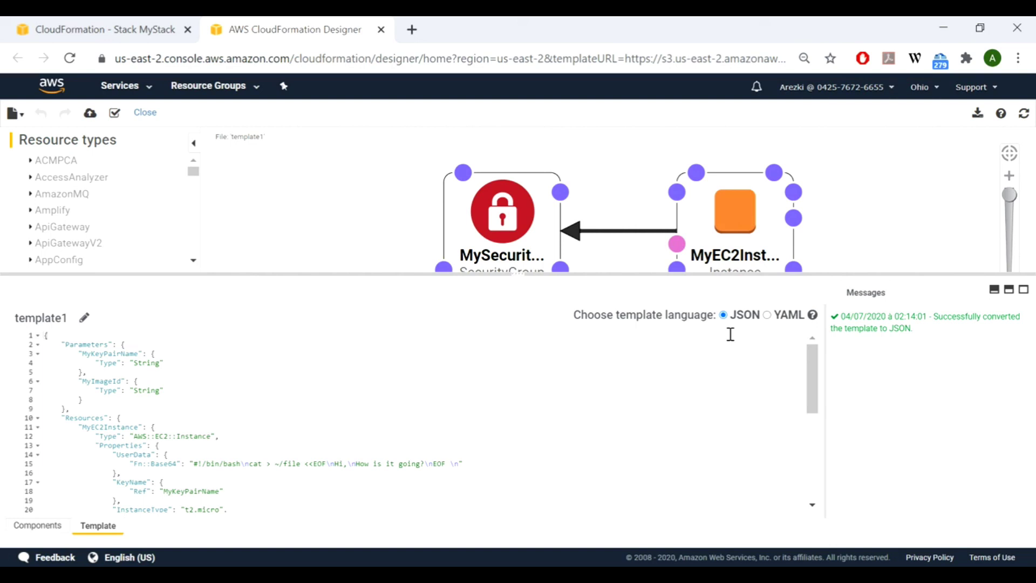
- Check the Designer's components view, return to the template code and shrink the code area to show the full diagram
click(39, 526)
click(82, 526)
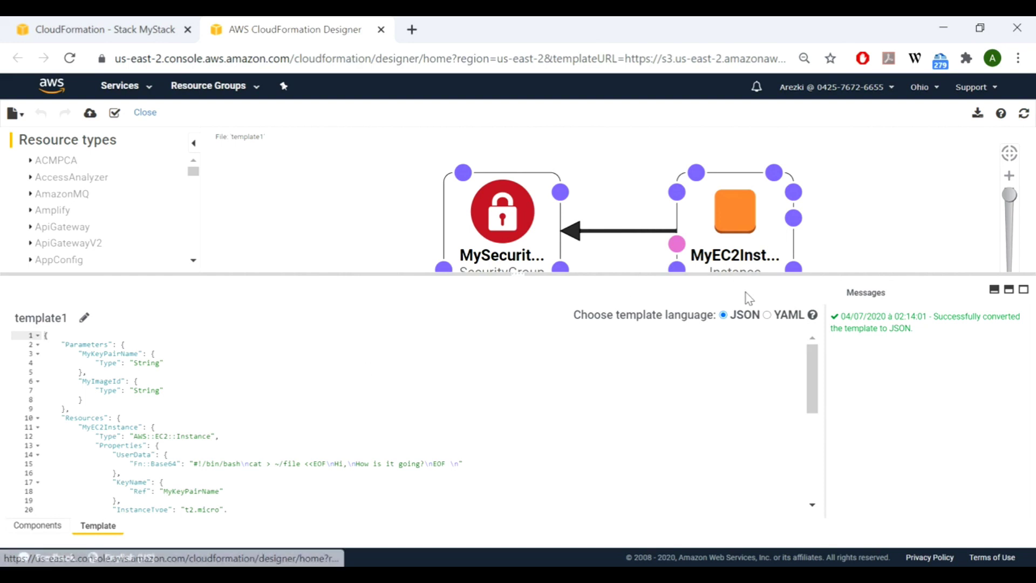
drag(621, 275, 621, 439)
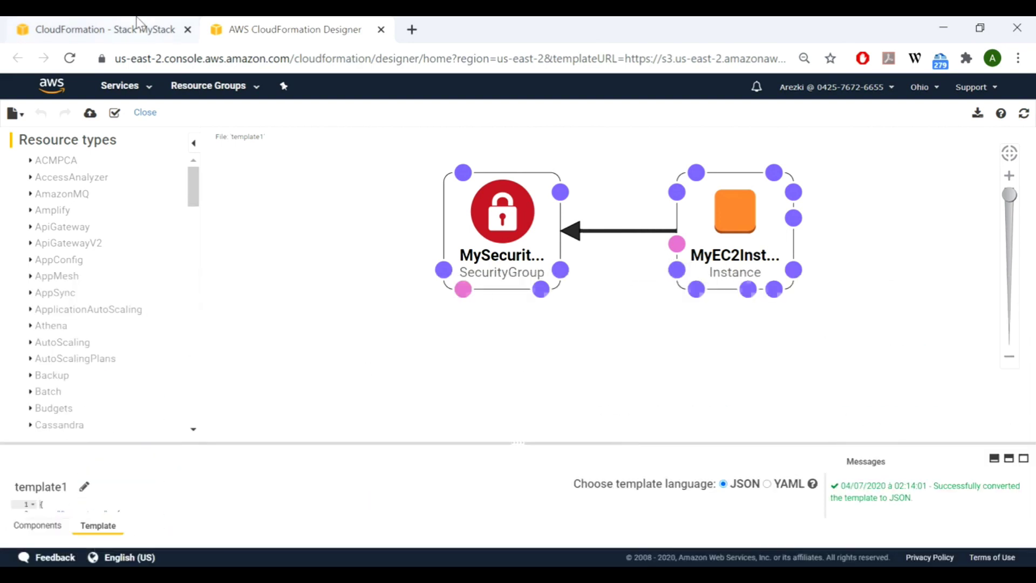
- Return to the MyStack page in CloudFormation and refresh its events to follow the stack creation
click(139, 27)
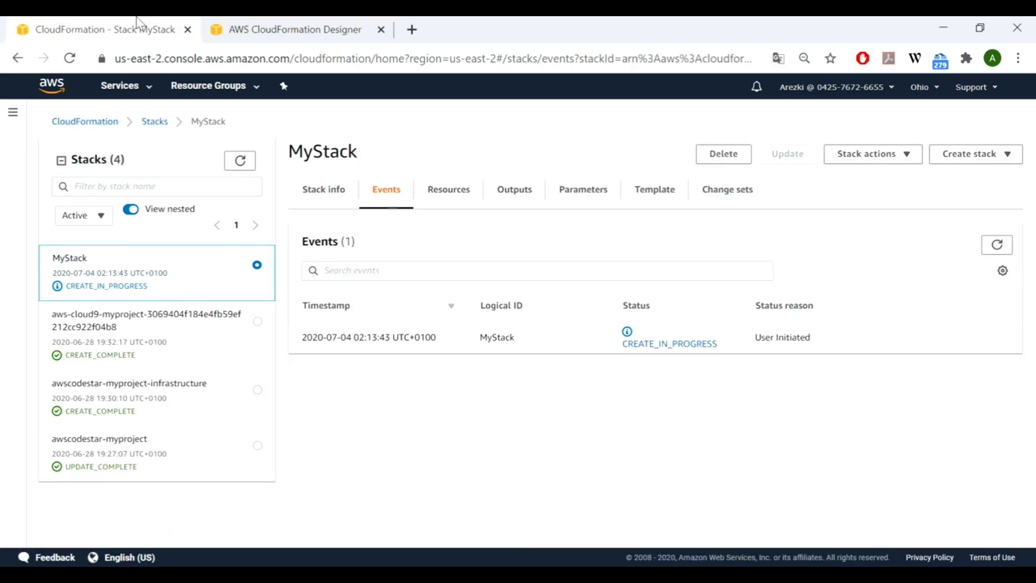
click(996, 249)
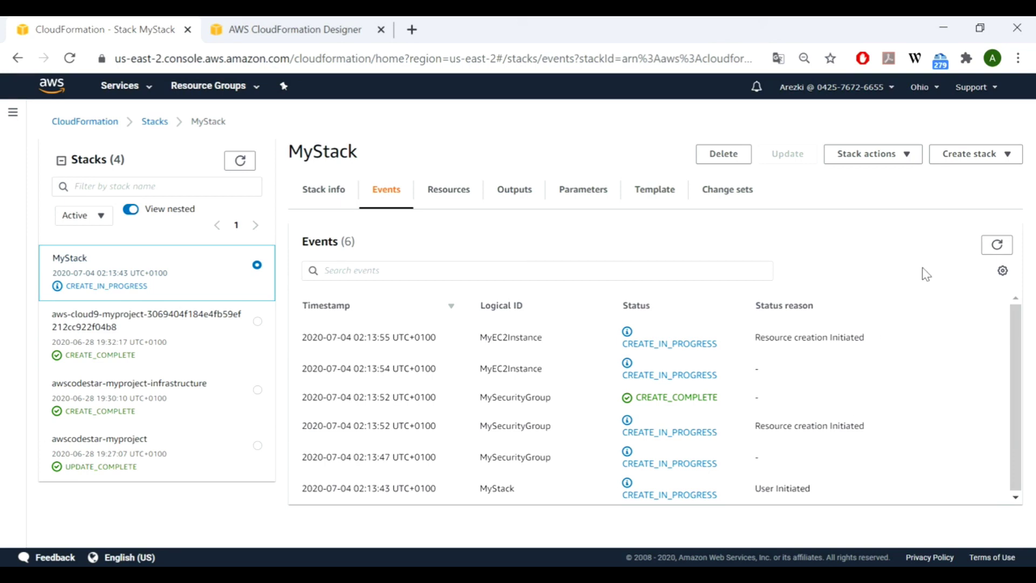
click(994, 252)
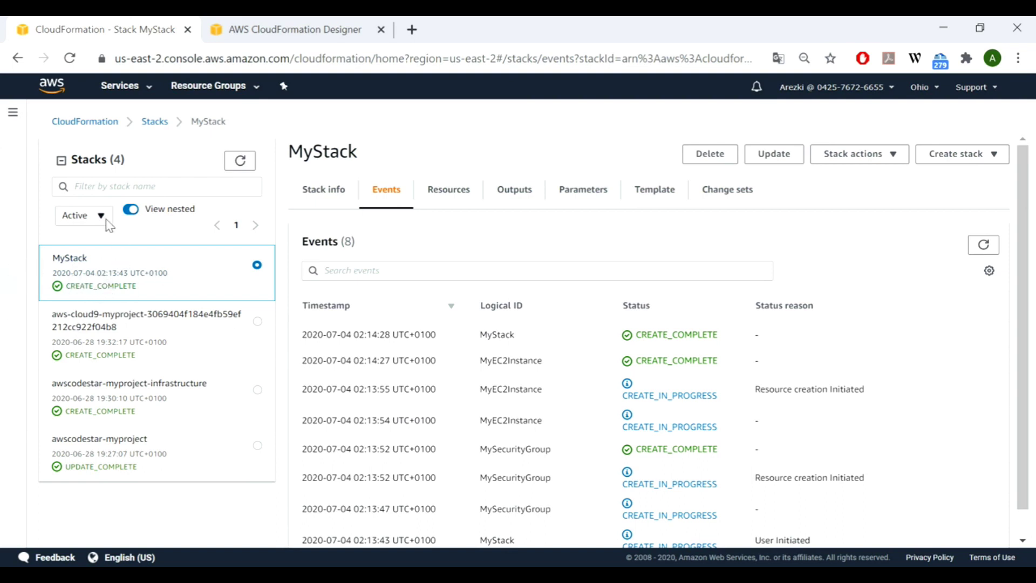
- View MyStack's resources and open the MyEC2Instance and MySecurityGroup physical IDs in new browser tabs
click(438, 193)
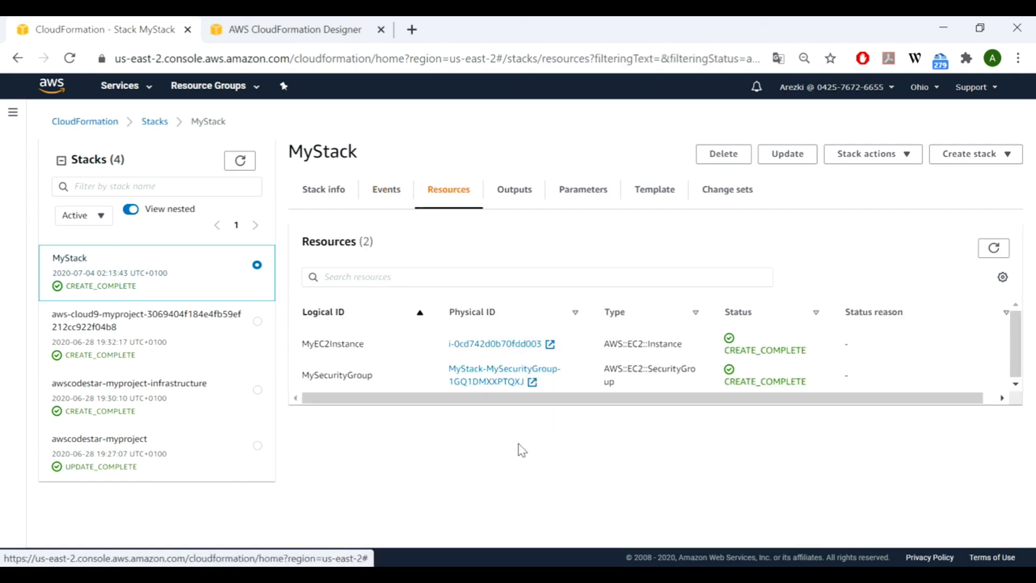
right_click(481, 349)
click(505, 360)
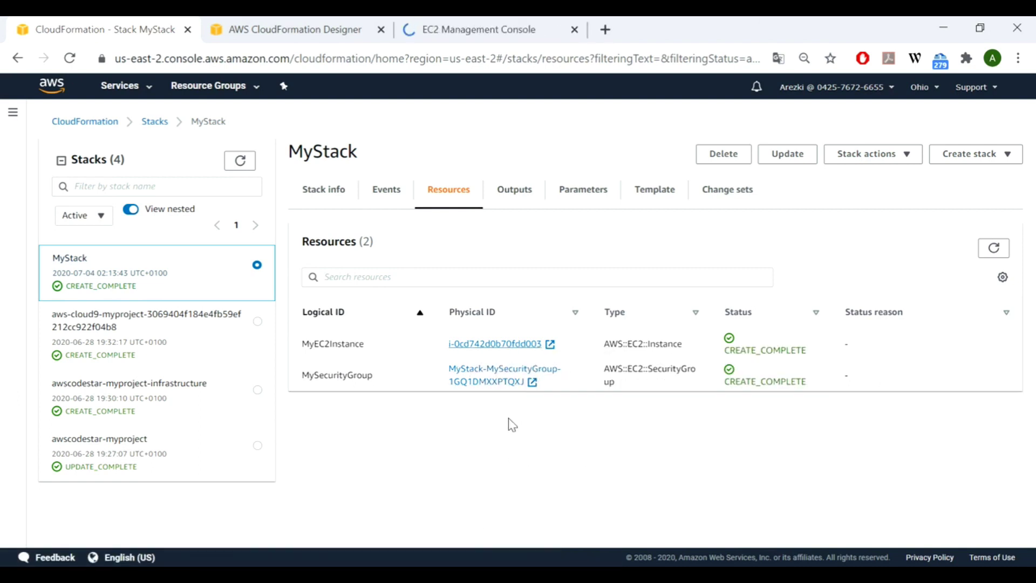
right_click(470, 358)
right_click(459, 376)
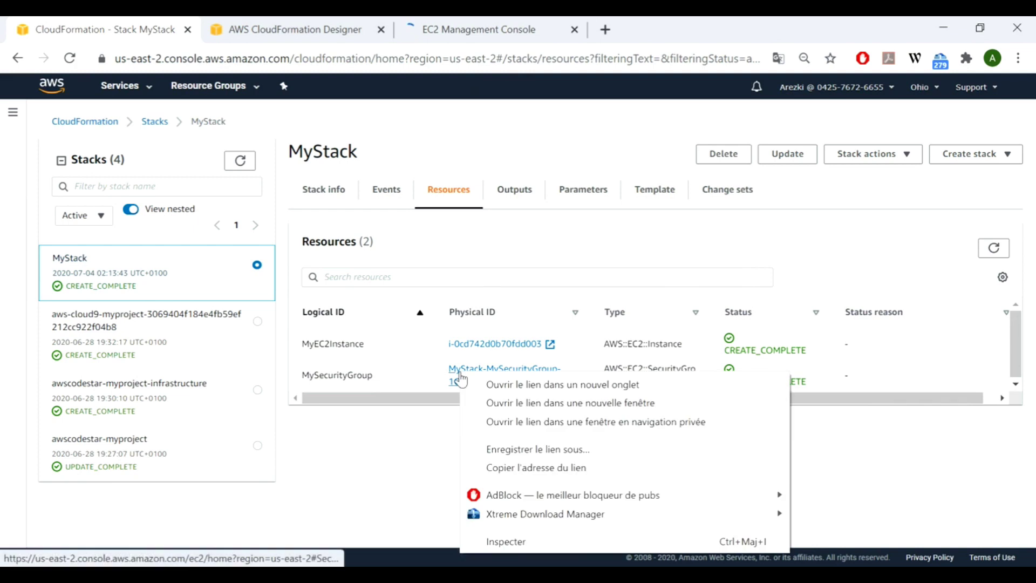
click(486, 386)
- Open the details of MyStack's security group and examine its inbound rule
click(488, 22)
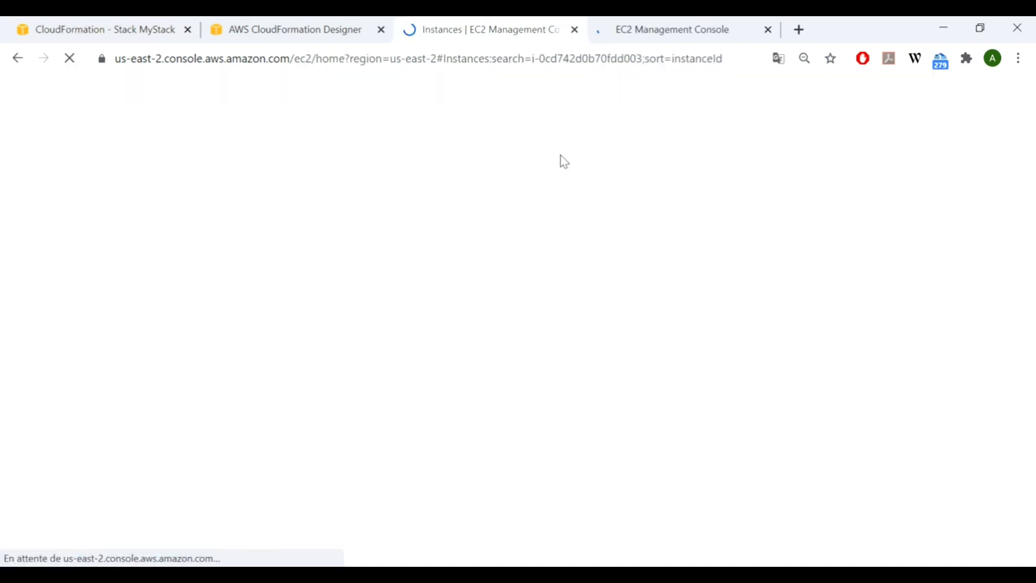
click(670, 30)
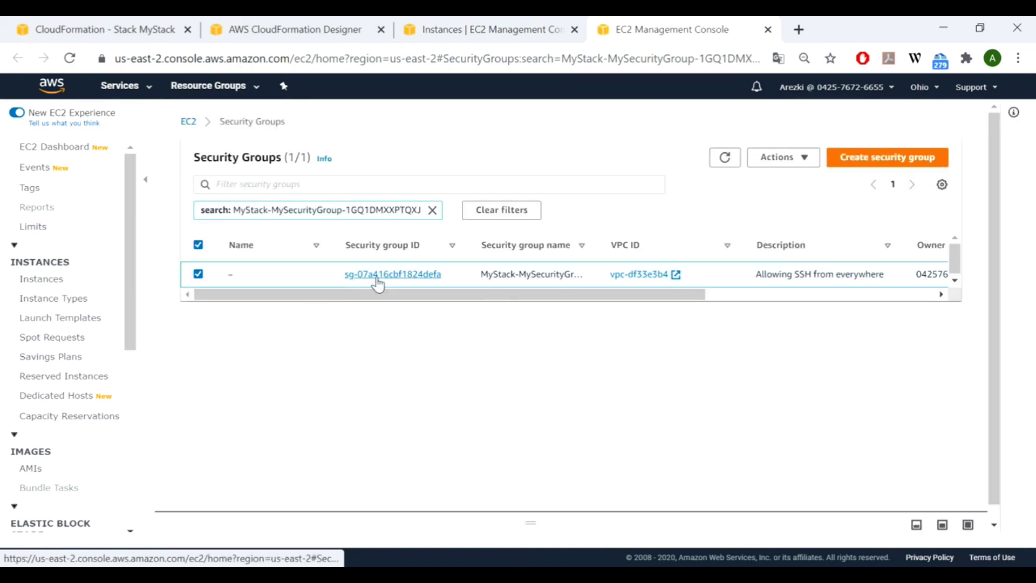
click(378, 281)
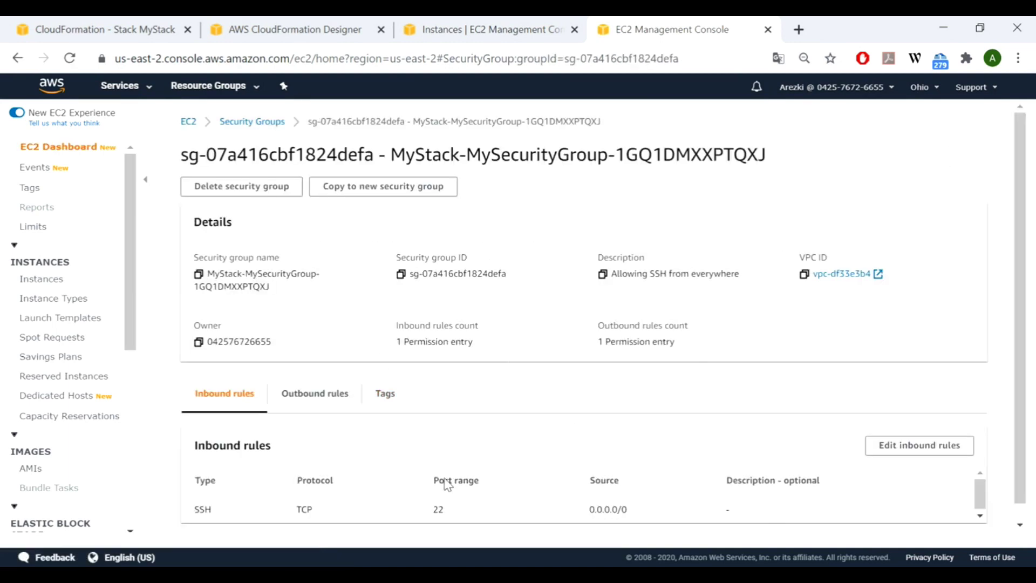
drag(196, 511, 643, 512)
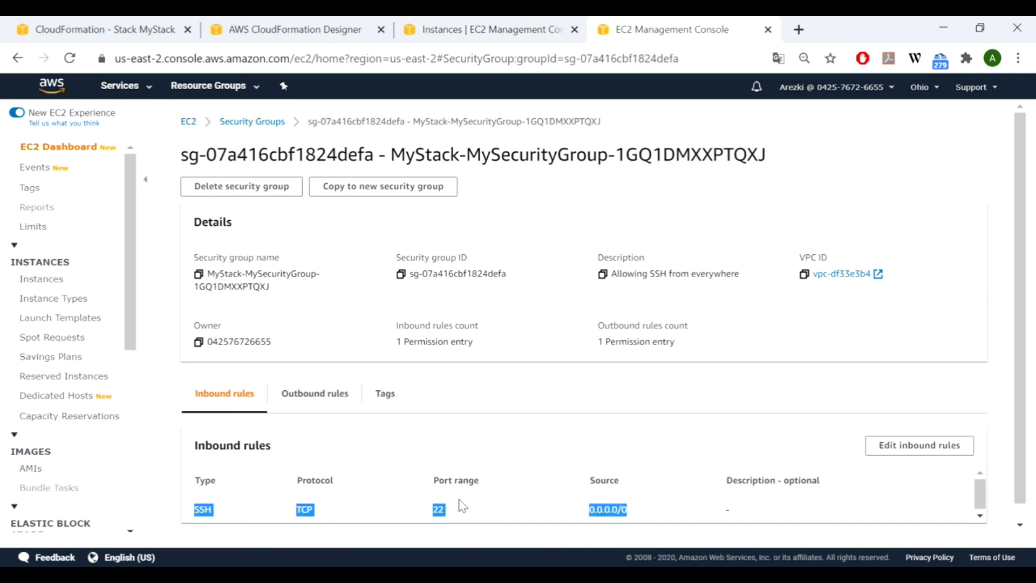
- Check the instance type, availability zone and IPv4 public IP of the stack's EC2 instance
click(533, 19)
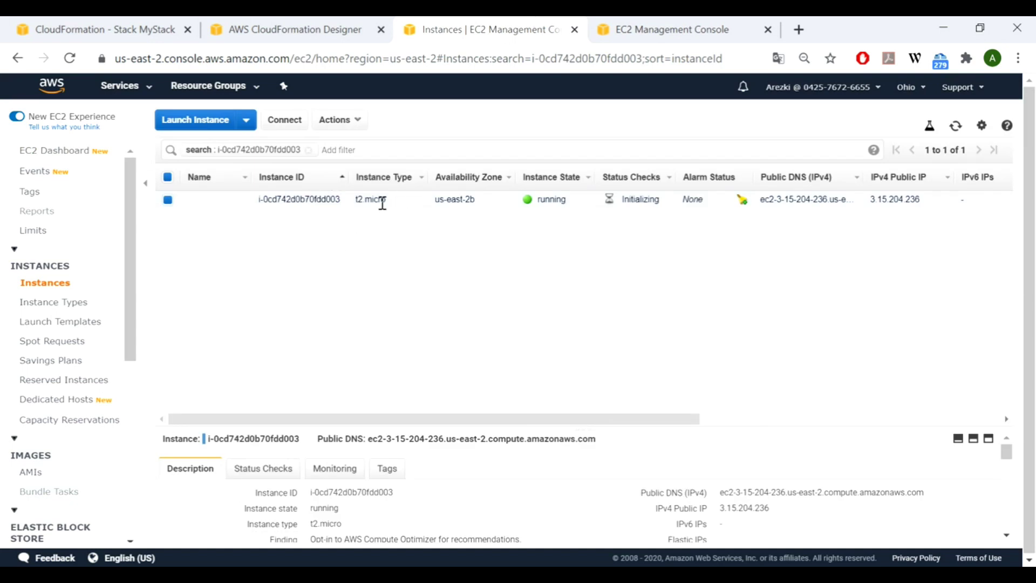
drag(476, 207, 429, 207)
click(426, 205)
drag(927, 204, 876, 200)
- Enlarge the instance's description area, check its AMI ID and key pair name, and shrink the area again
drag(578, 428, 588, 379)
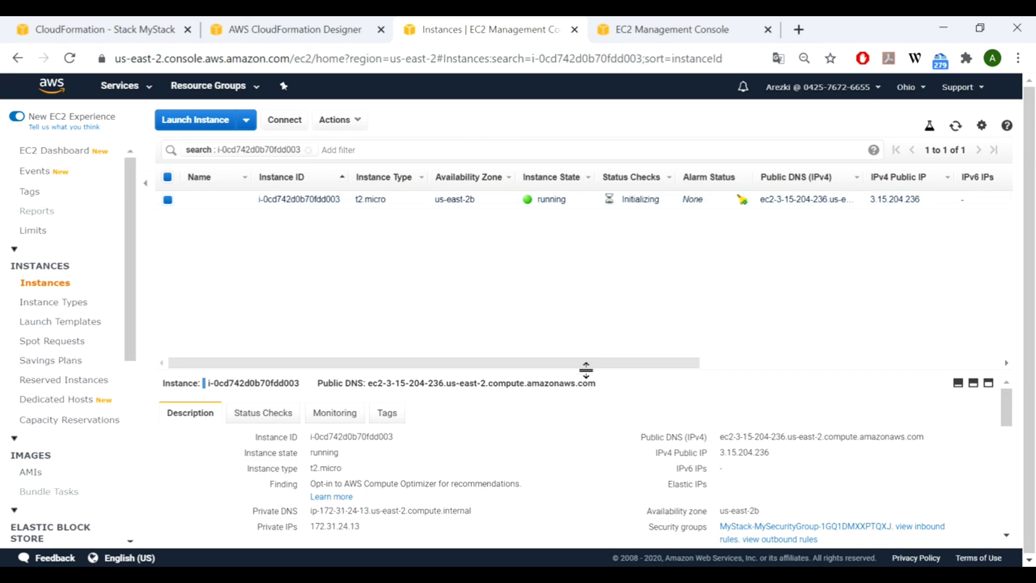
drag(586, 370, 615, 267)
drag(1005, 309, 1006, 451)
mouse_move(347, 432)
drag(1007, 489, 1013, 422)
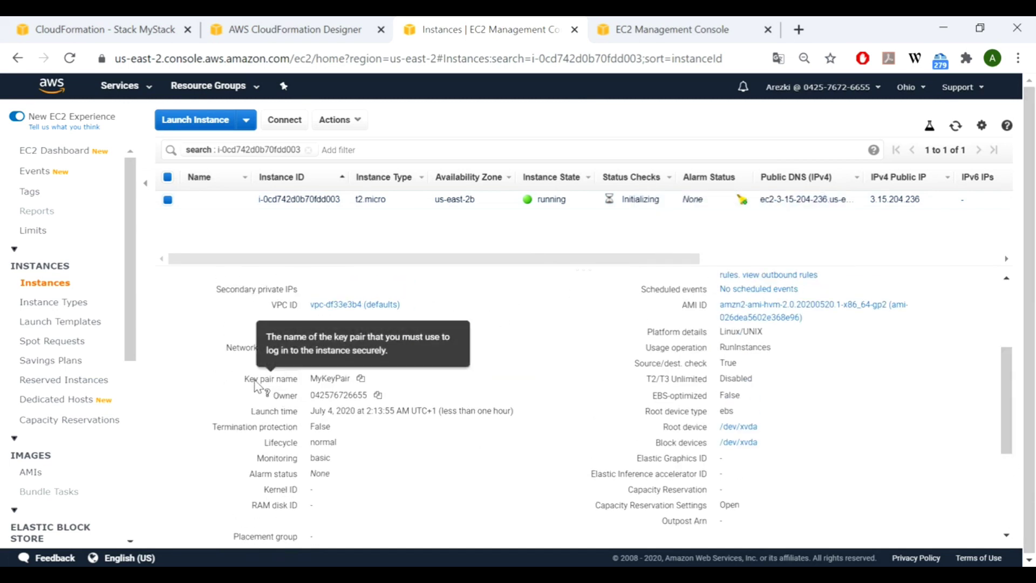
drag(245, 383, 335, 381)
click(338, 382)
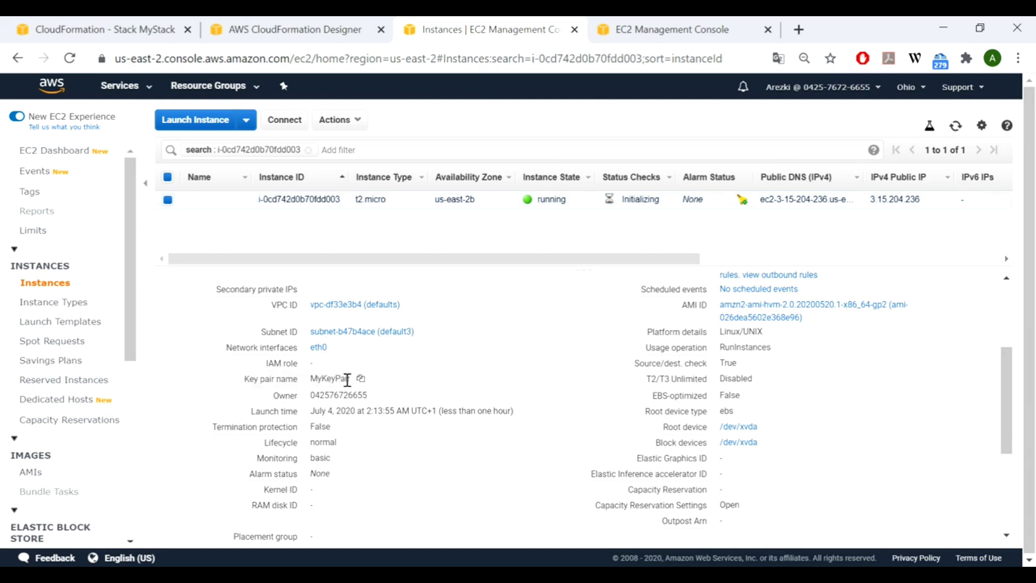
drag(578, 271, 583, 419)
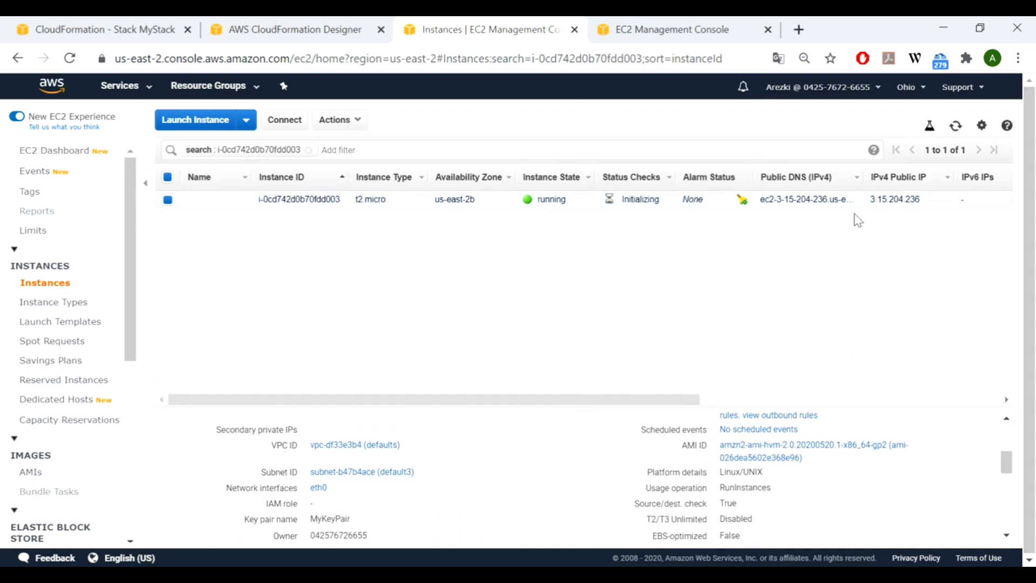
- Open the connection instructions for the EC2 instance and read the standalone SSH client steps
click(271, 126)
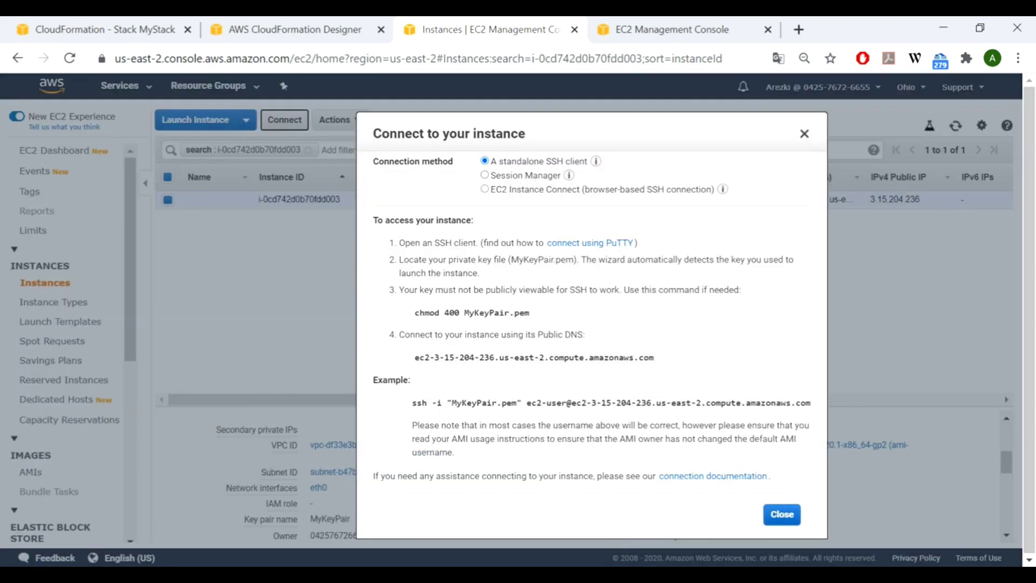
key(alt+Tab)
drag(645, 224, 531, 440)
click(635, 344)
drag(417, 318, 428, 287)
click(402, 293)
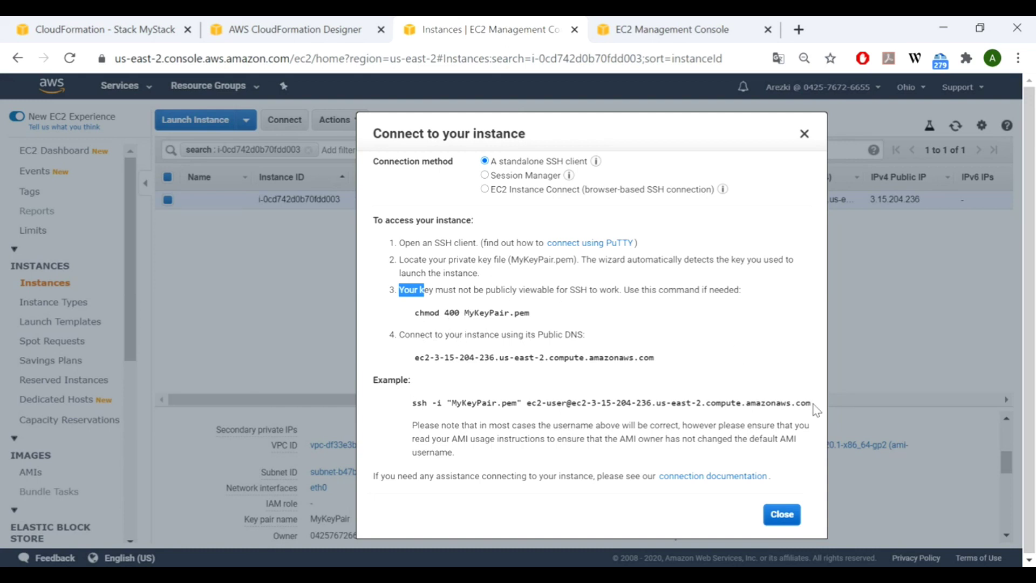
- Copy the example ssh command using MyKeyPair.pem, switch to the Cygwin terminal, run it there and accept the host with yes
drag(811, 404, 411, 405)
key(ctrl+c)
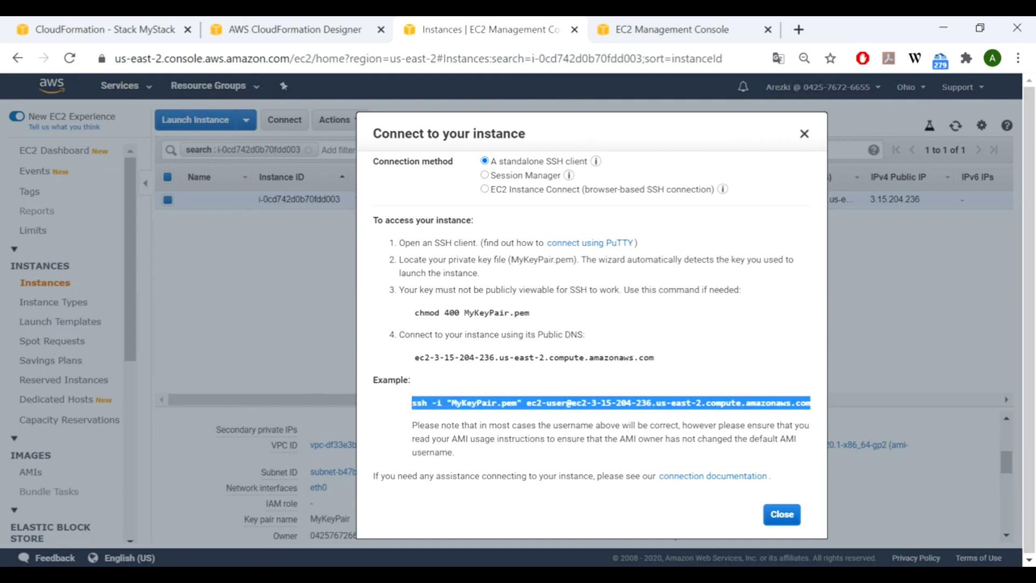
key(alt+Tab)
drag(475, 447, 421, 227)
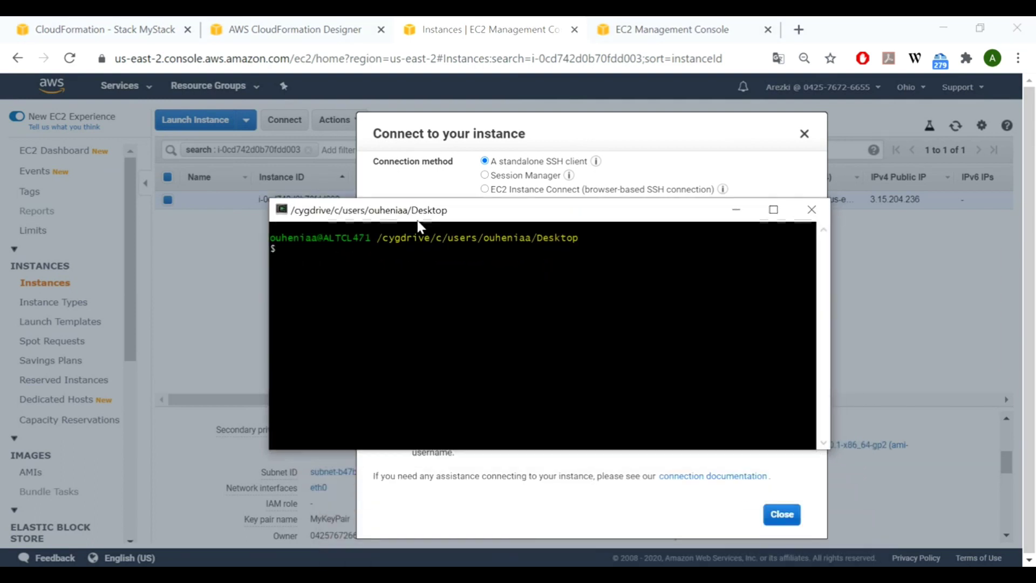
right_click(522, 316)
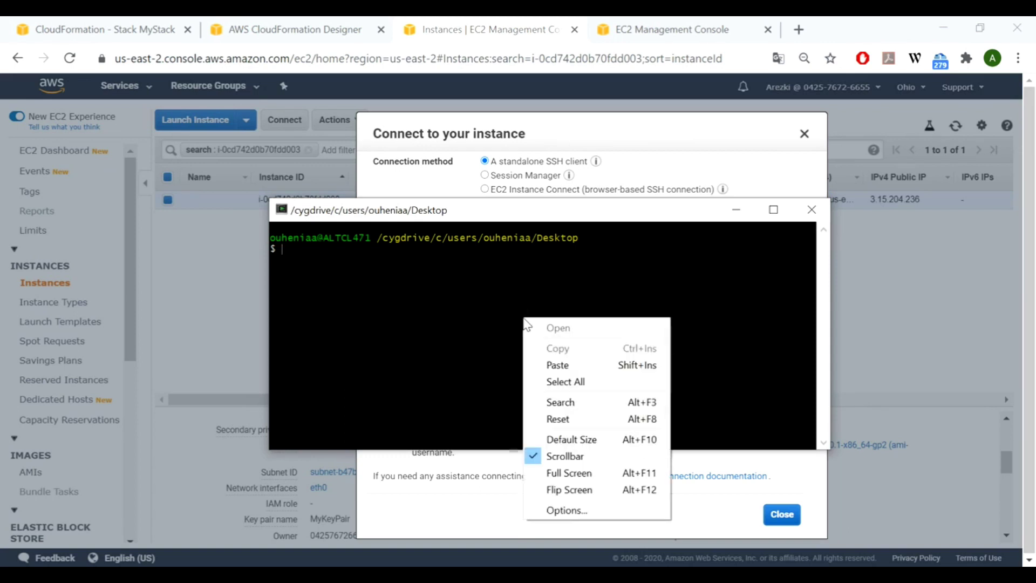
click(549, 365)
key(Return)
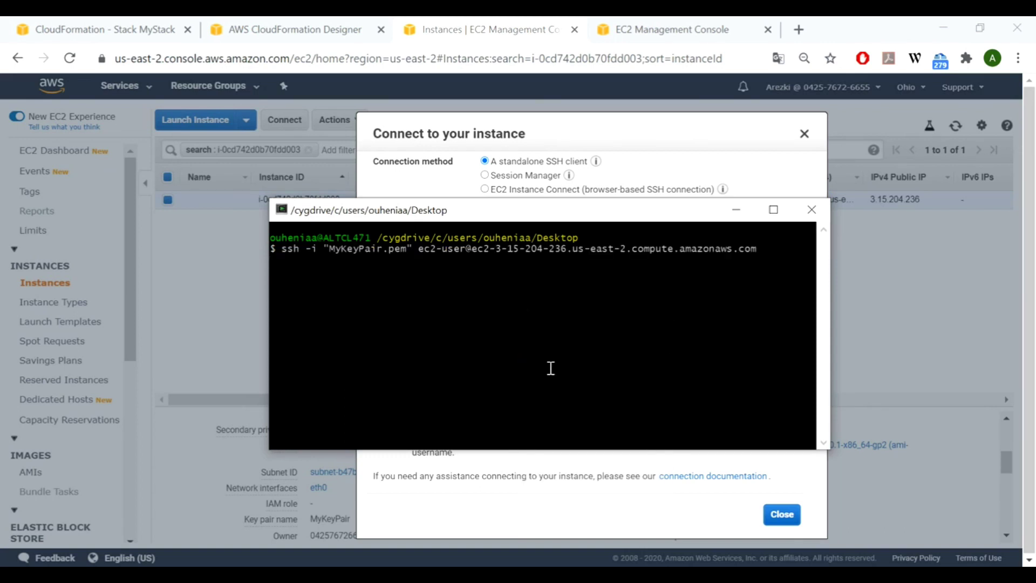
text(yes)
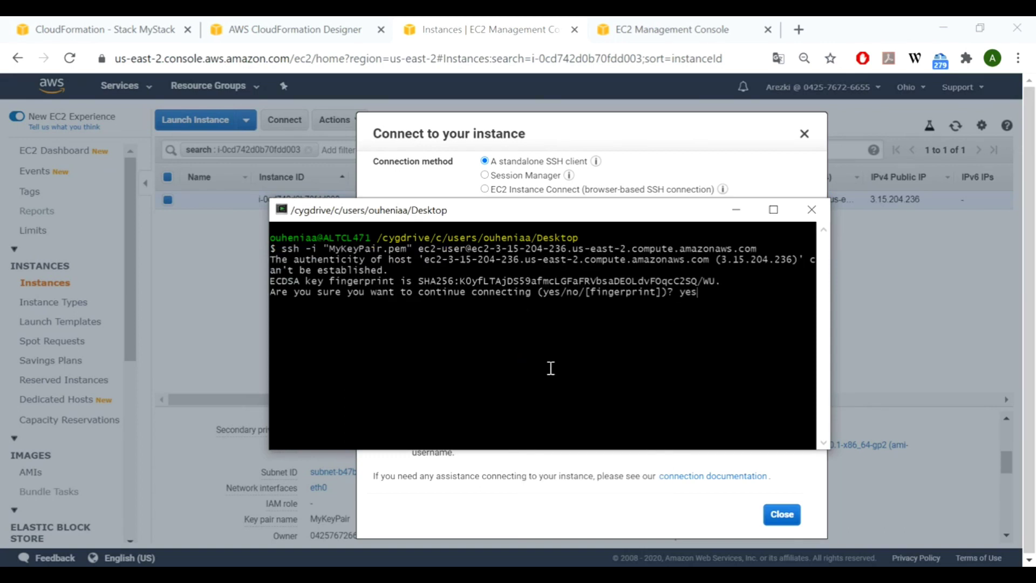
key(Return)
- Clear the terminal, place it beside the ec2.yaml code in Sublime Text and list the ec2-user home directory with ls
text(clear)
key(Return)
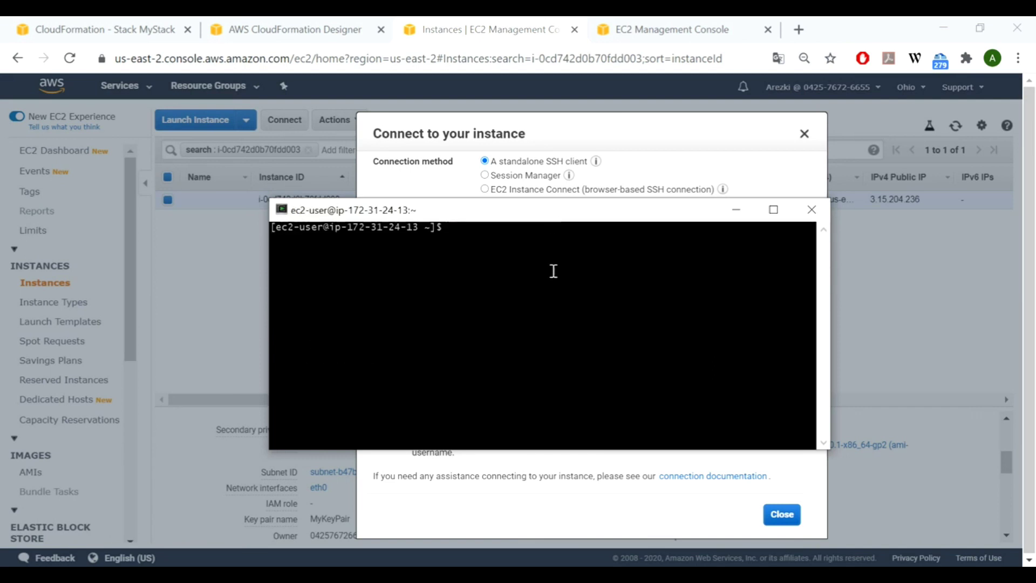
click(366, 548)
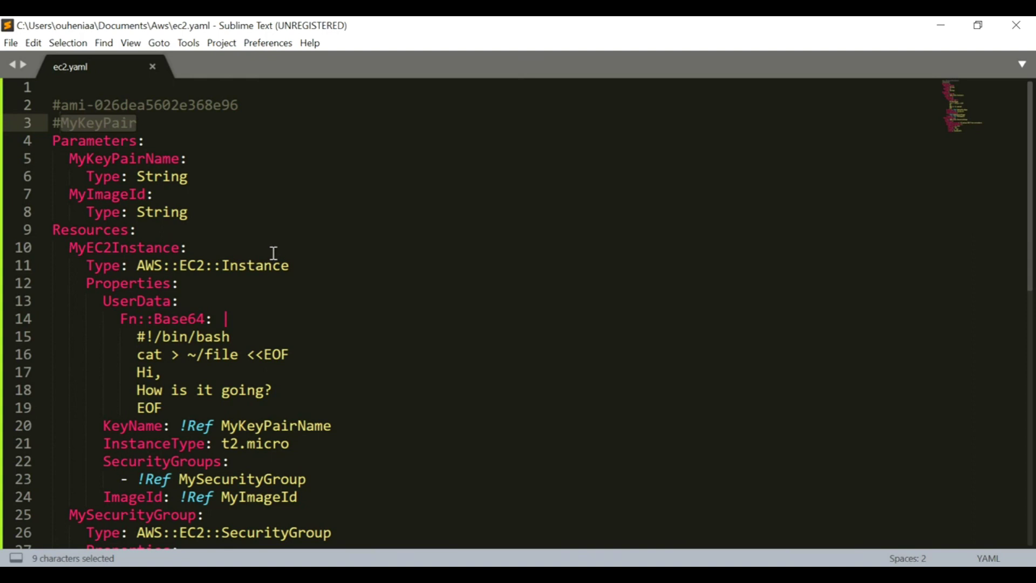
key(alt+Tab)
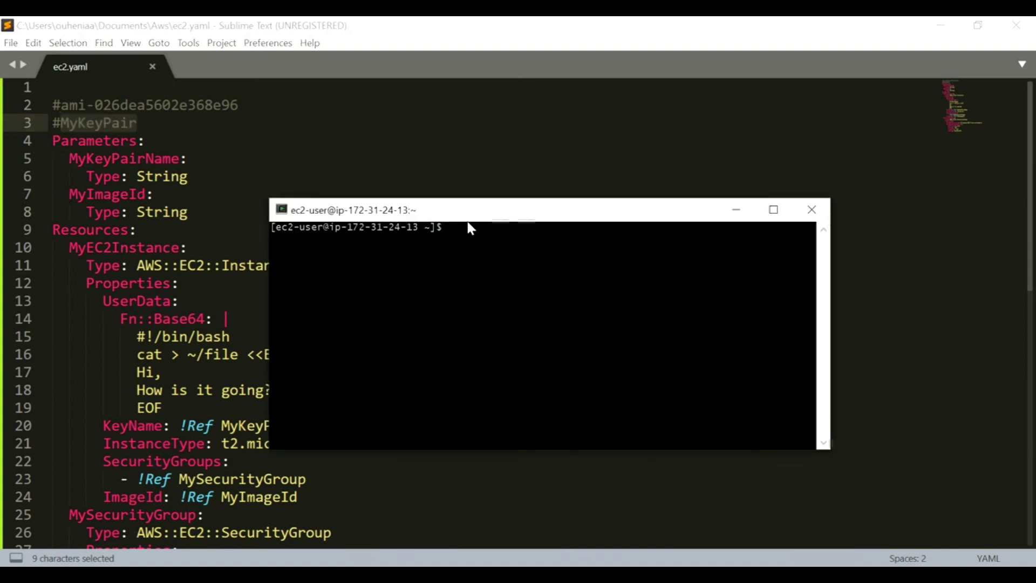
drag(497, 215, 684, 233)
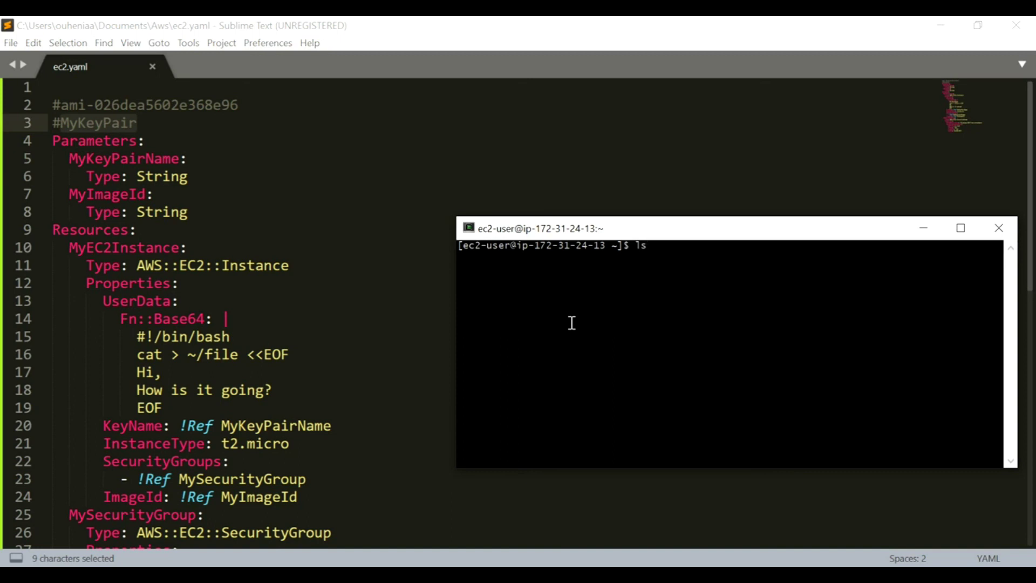
key(Return)
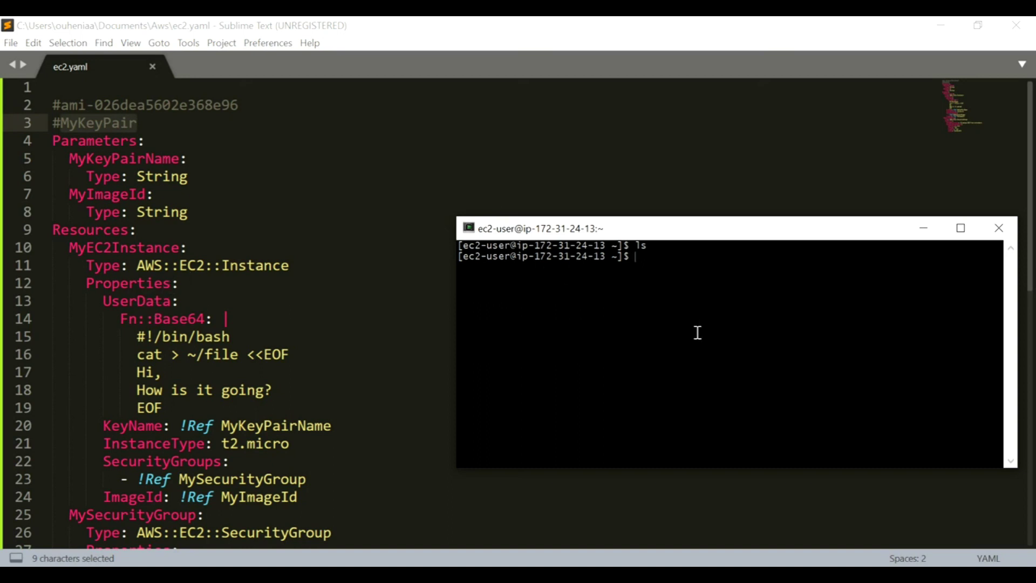
- Become root with sudo su, change to root's home directory with cd and clear the terminal
text(udo su)
key(Return)
text(cd)
key(Return)
text(clear)
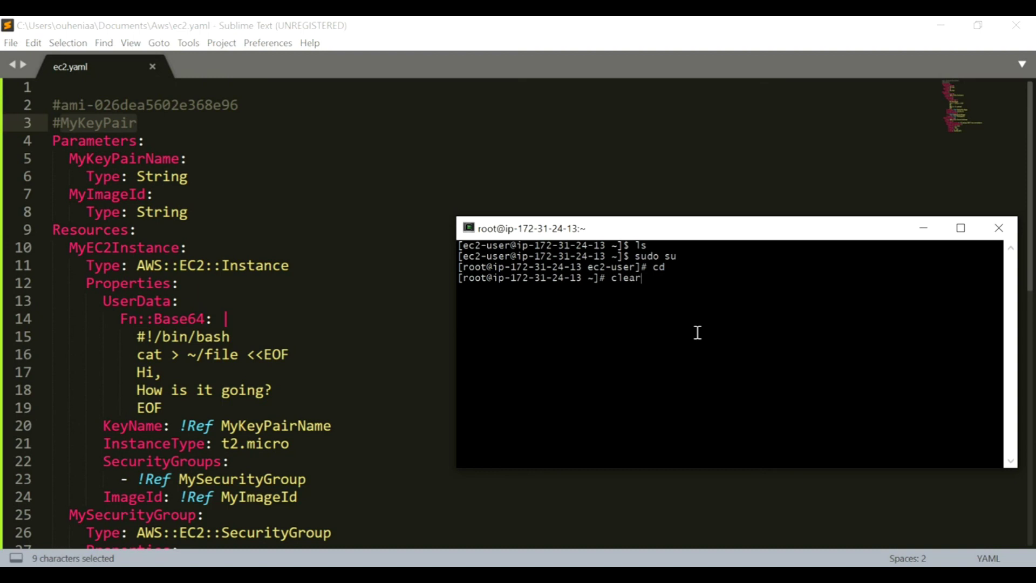
key(Return)
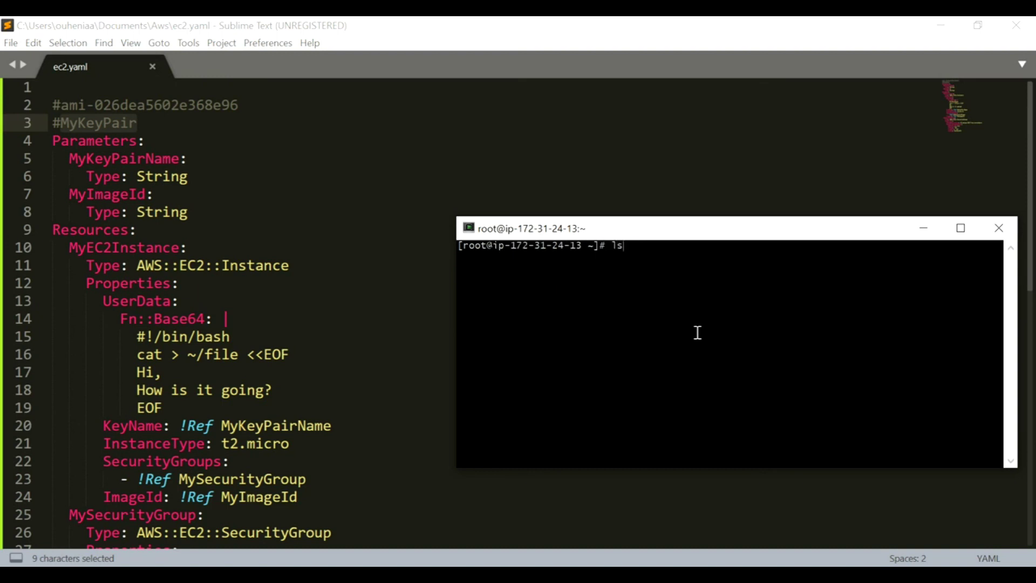
- List root's home directory with ls and display the user-data file with more file
text(ls)
key(Return)
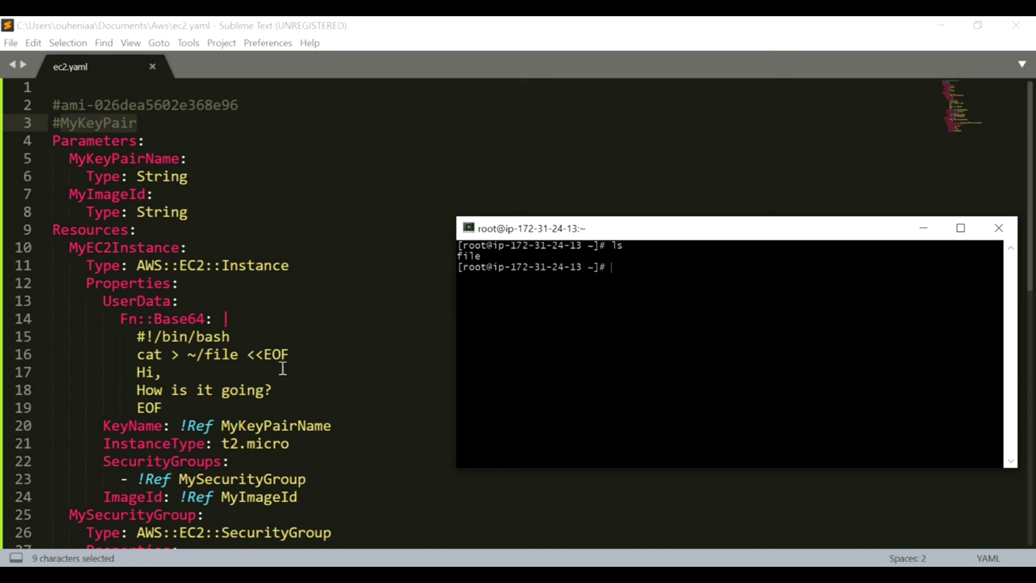
text(more file)
key(Return)
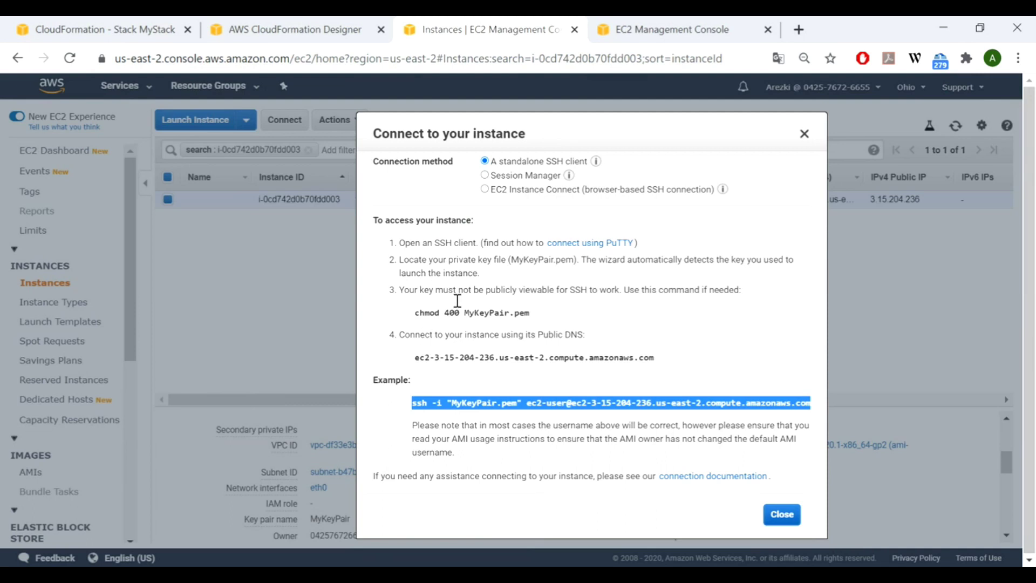
- Close the instance connection instructions, return to MyStack in CloudFormation and delete the stack
click(786, 519)
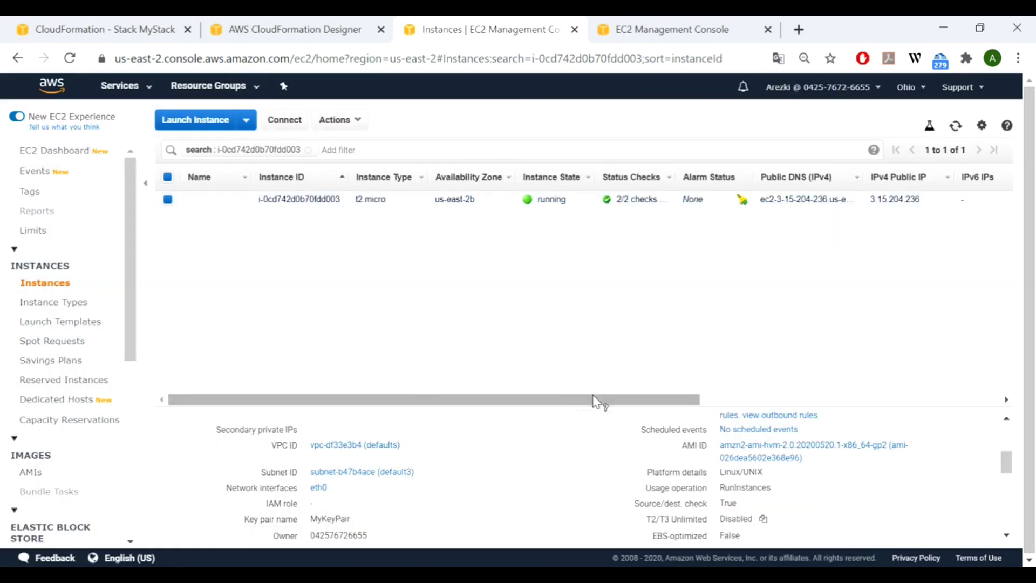
click(146, 32)
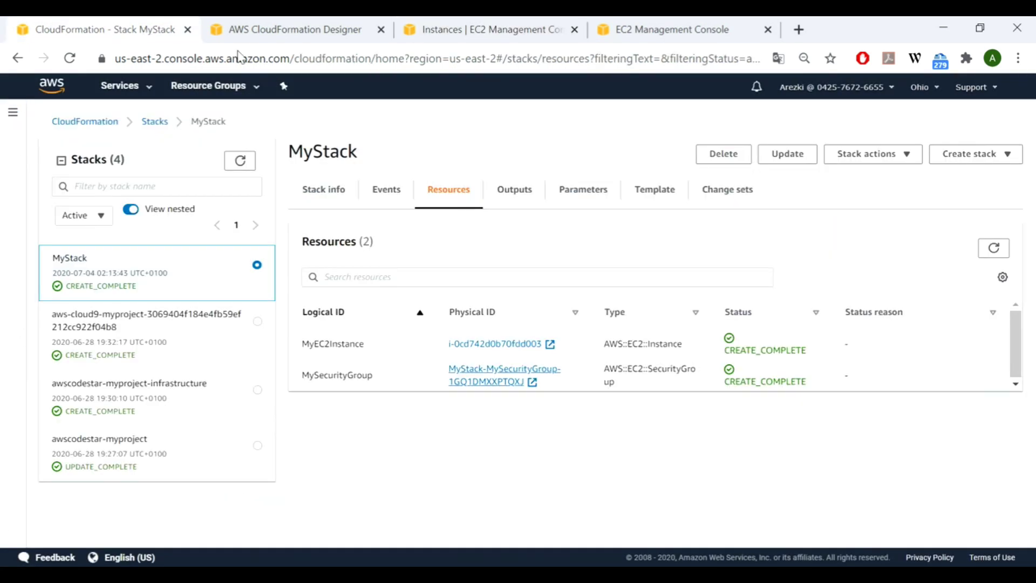
click(724, 154)
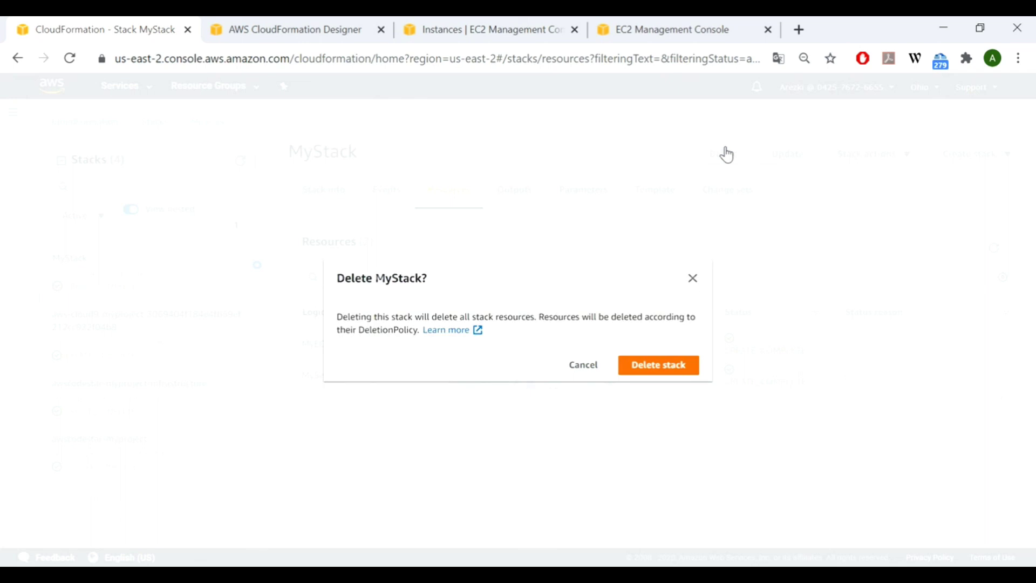
click(671, 364)
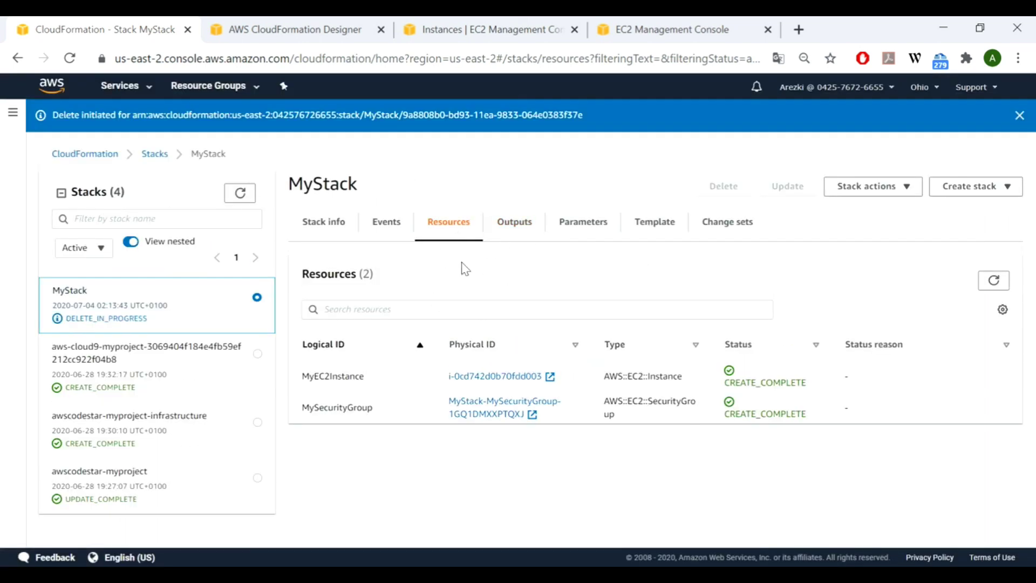